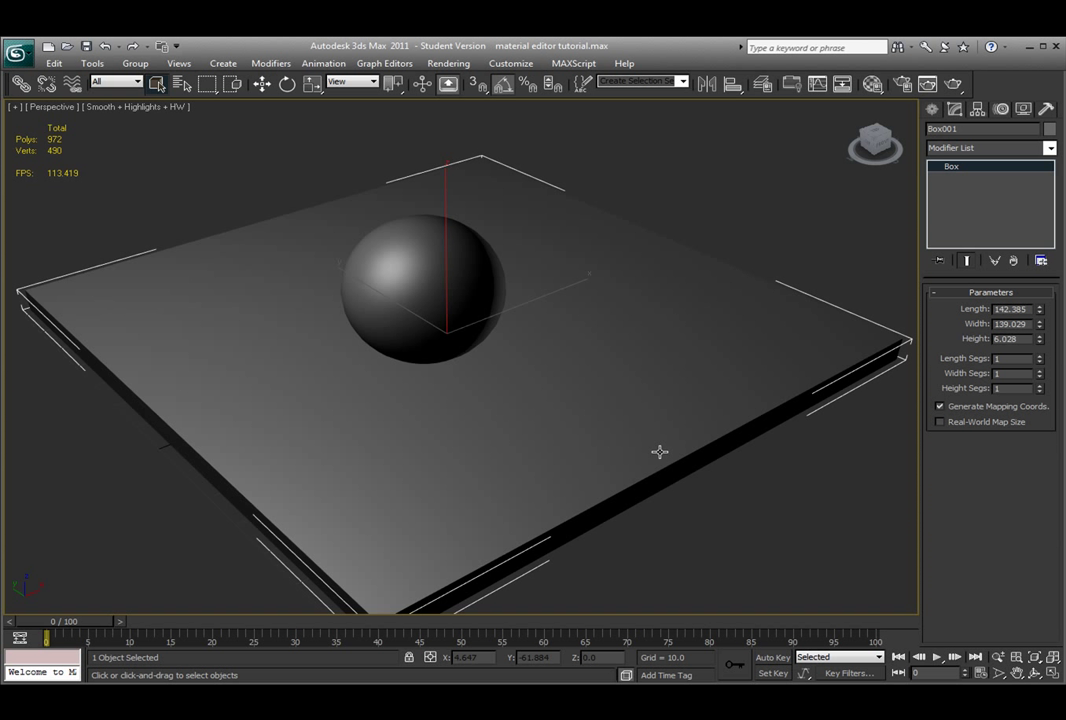
Open the Material Editor and place its window clear of the sphere in the viewport
{"action": "key", "text": "m"}
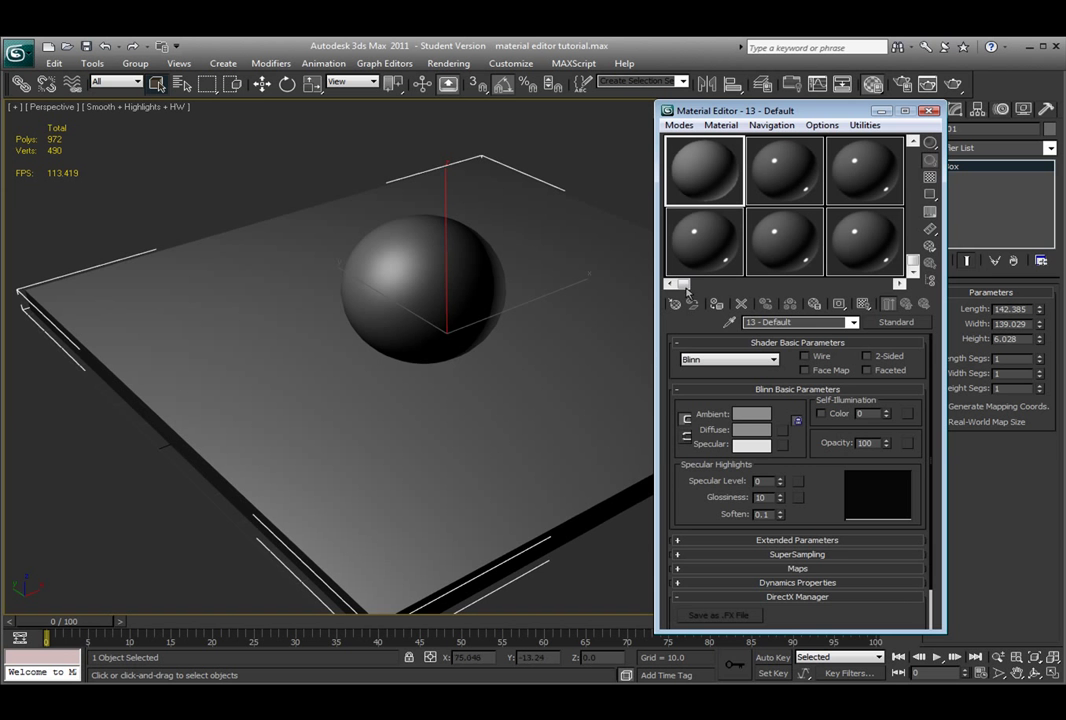
{"action": "left_click_drag", "start_coordinate": [782, 116], "coordinate": [235, 105]}
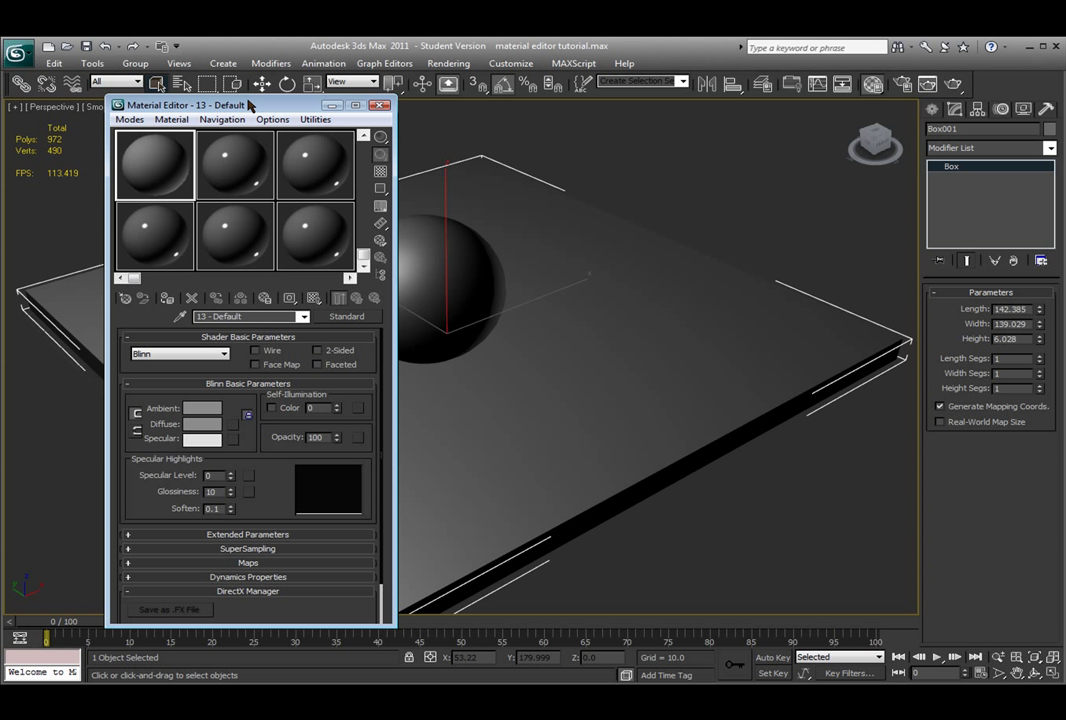
{"action": "left_click_drag", "start_coordinate": [248, 105], "coordinate": [740, 99]}
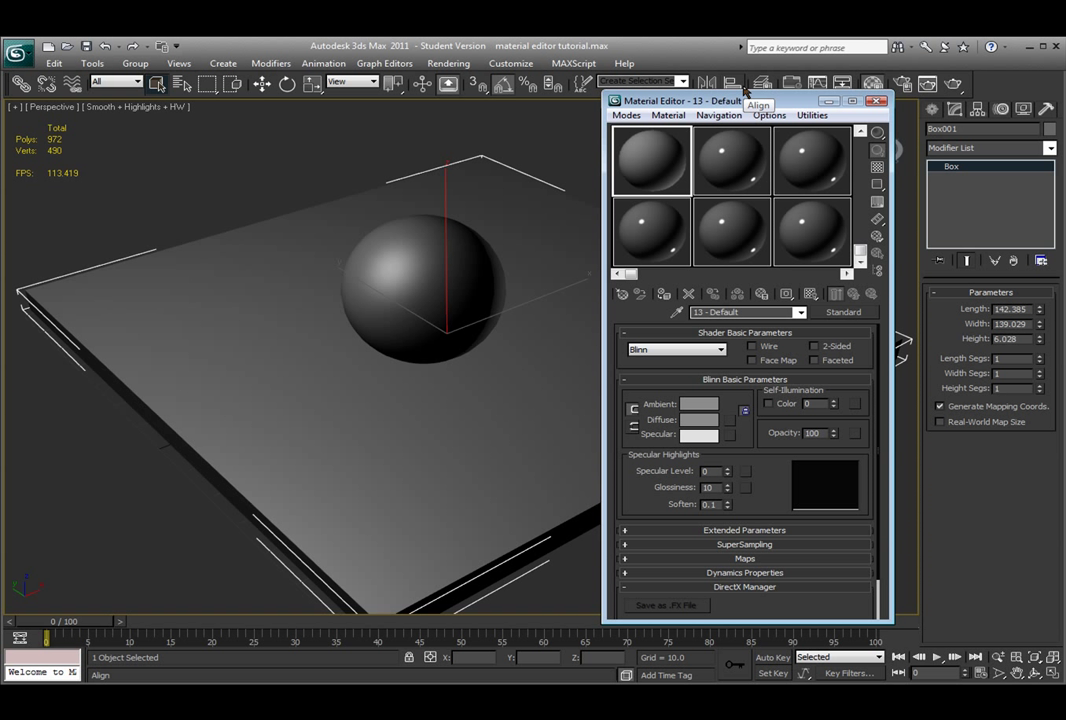
{"action": "mouse_move", "coordinate": [776, 102]}
{"action": "left_mouse_down"}
{"action": "mouse_move", "coordinate": [796, 101]}
{"action": "mouse_move", "coordinate": [782, 101]}
{"action": "left_mouse_up"}
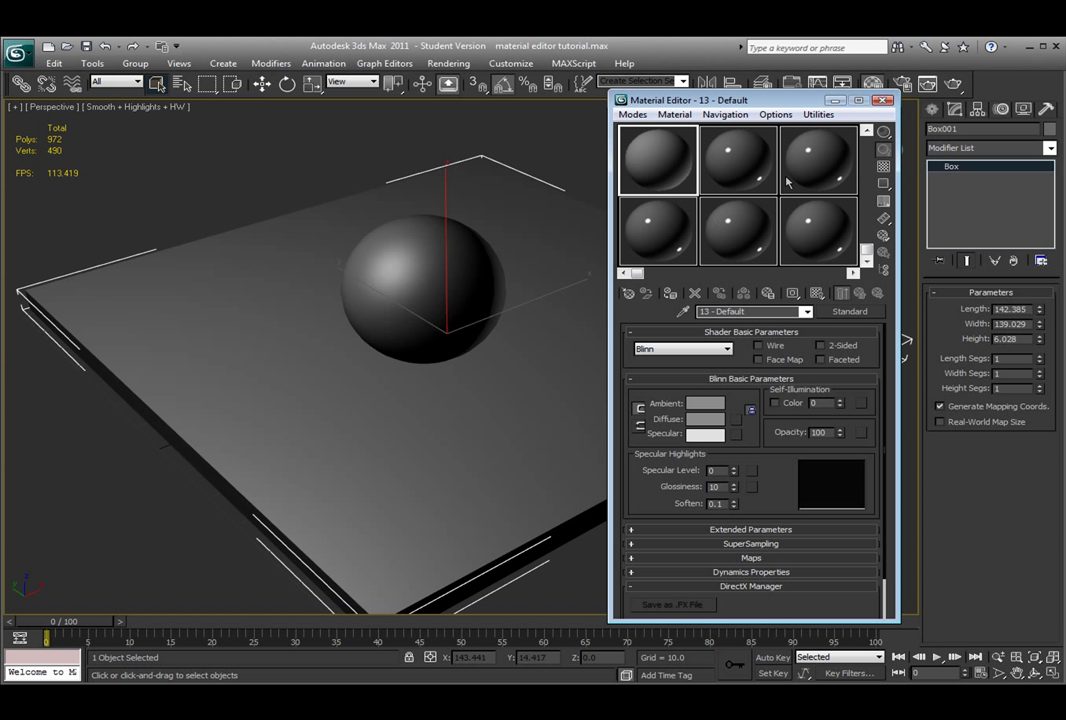
Cycle the material sample slots through the 5X3 and 6X4 layouts and back to 3X2
{"action": "left_click", "coordinate": [767, 116]}
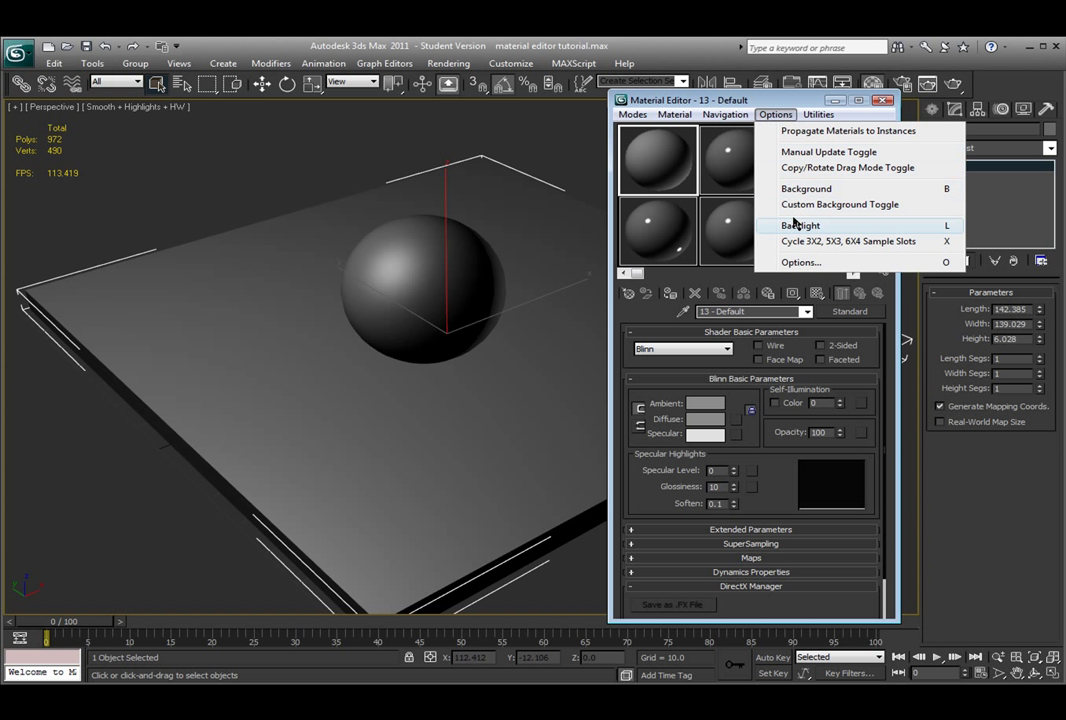
{"action": "left_click", "coordinate": [858, 241]}
{"action": "left_click", "coordinate": [787, 116]}
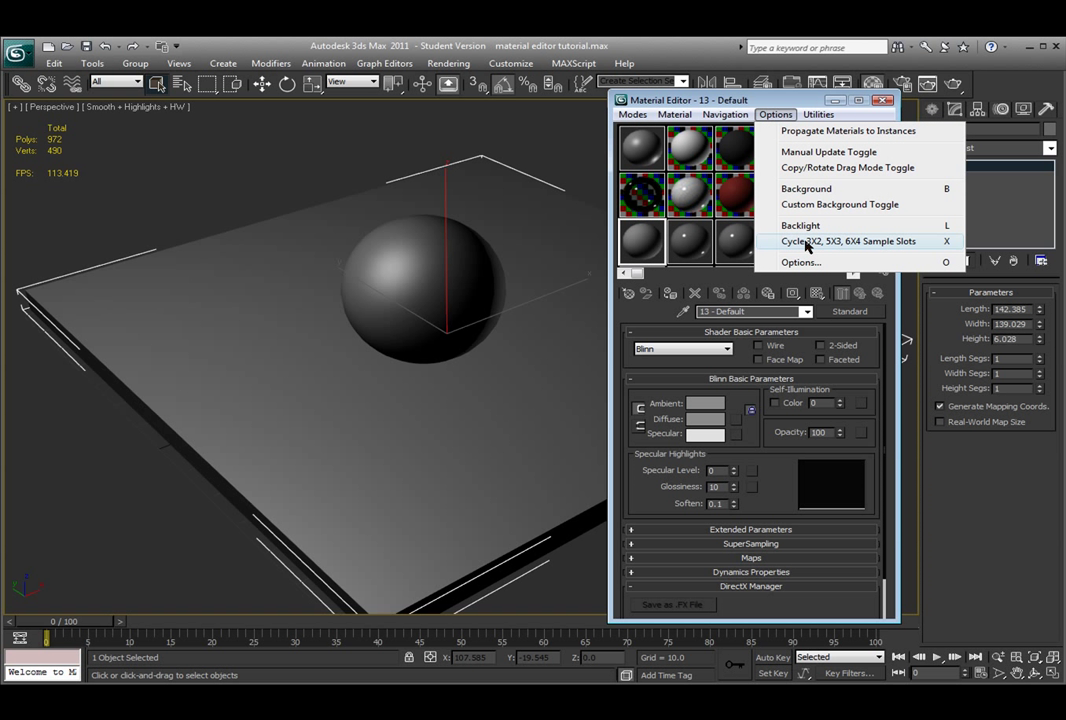
{"action": "left_click", "coordinate": [806, 242]}
{"action": "left_click", "coordinate": [775, 114]}
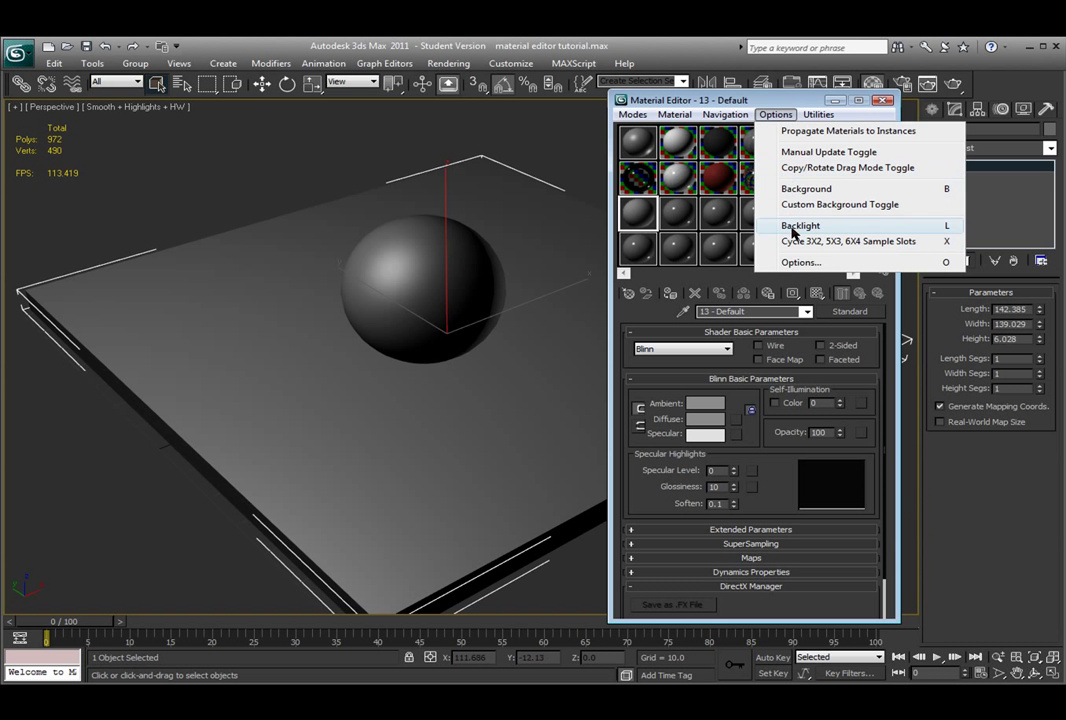
{"action": "left_click", "coordinate": [798, 241]}
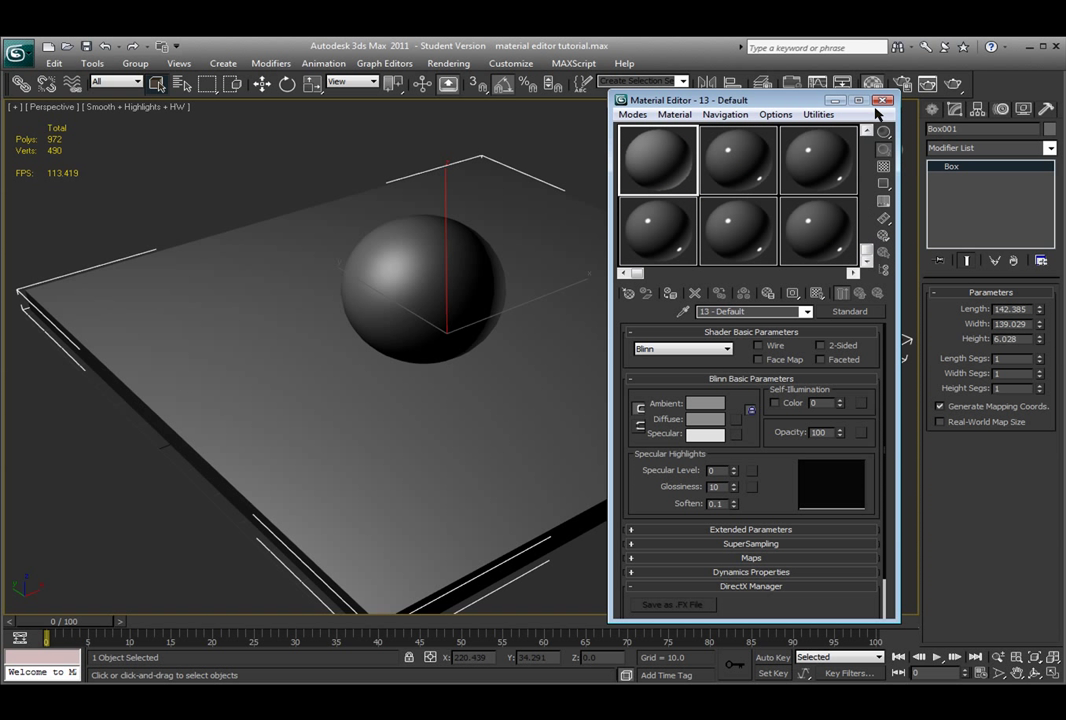
Preview the first material sample against the checkered background and turn the background off again
{"action": "left_click_drag", "start_coordinate": [656, 100], "coordinate": [633, 106]}
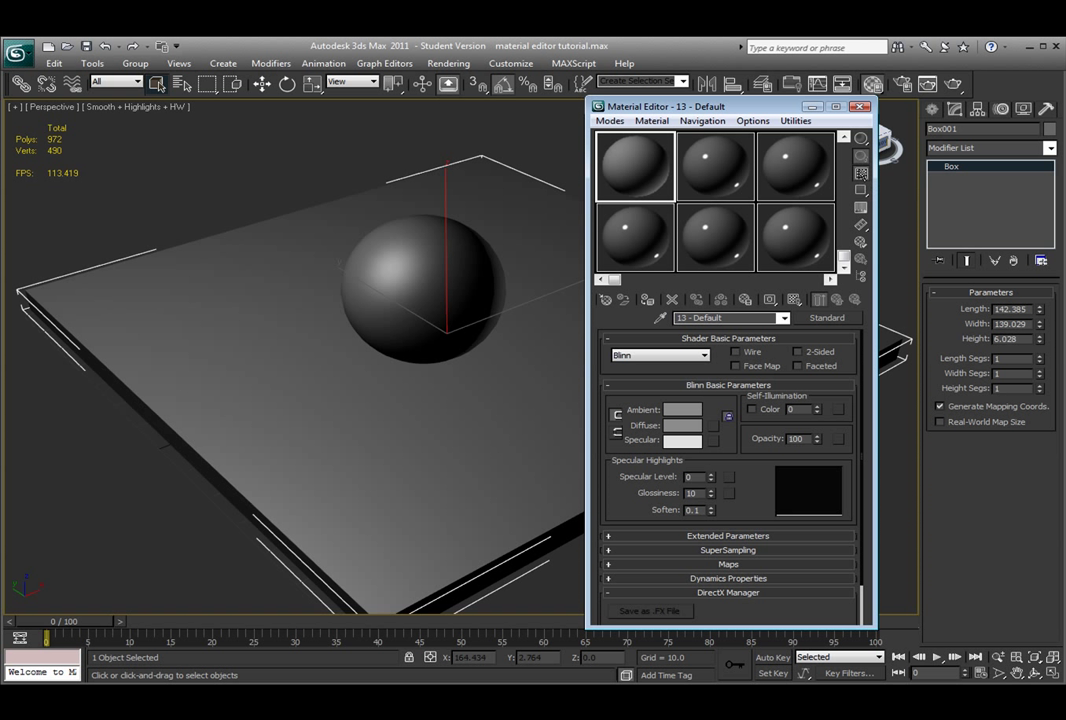
{"action": "left_click", "coordinate": [861, 174]}
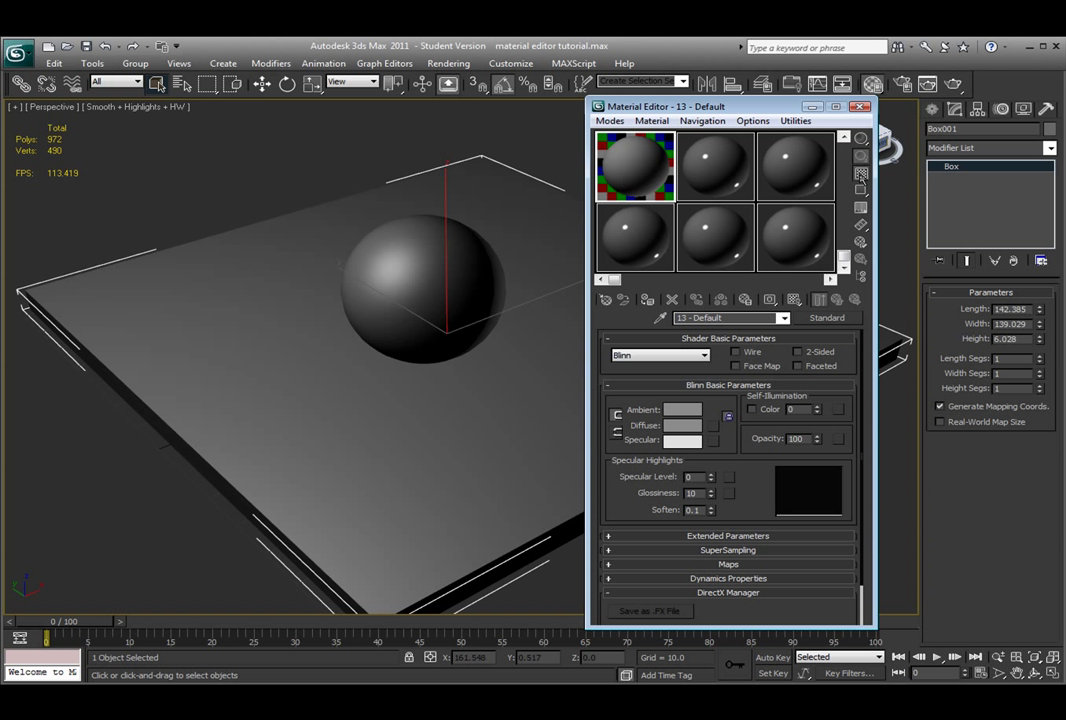
{"action": "left_click", "coordinate": [861, 174]}
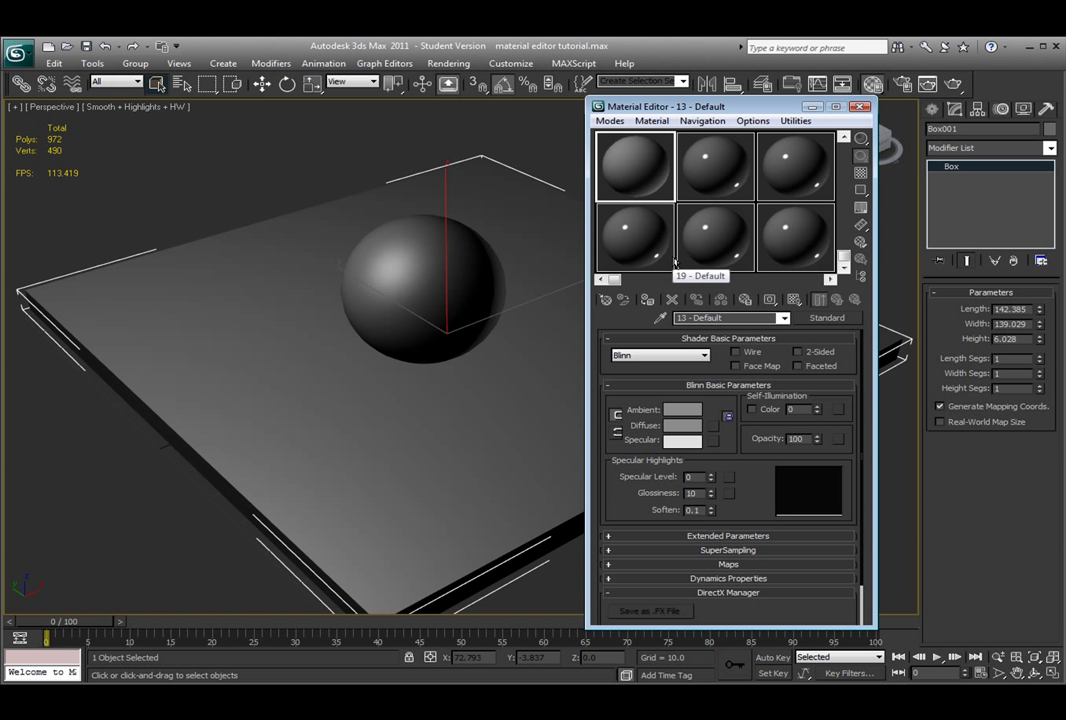
Rename the first sample slot's material as Ball and the second one as Box
{"action": "left_click", "coordinate": [728, 167]}
{"action": "left_click", "coordinate": [653, 172]}
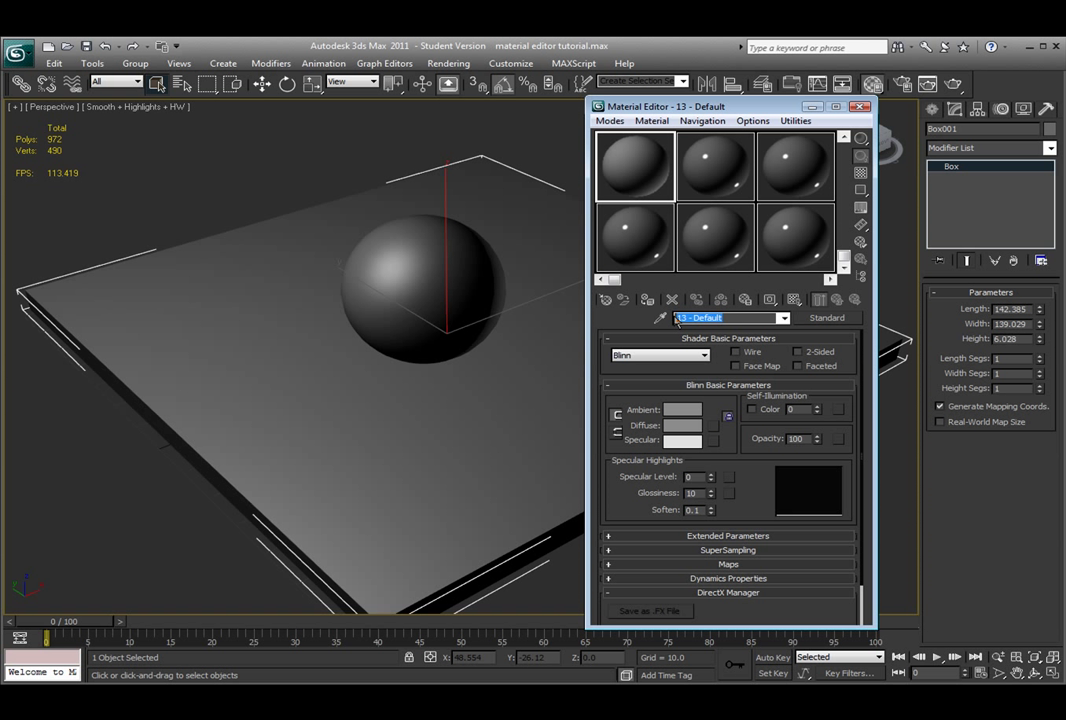
{"action": "type", "text": "Ball"}
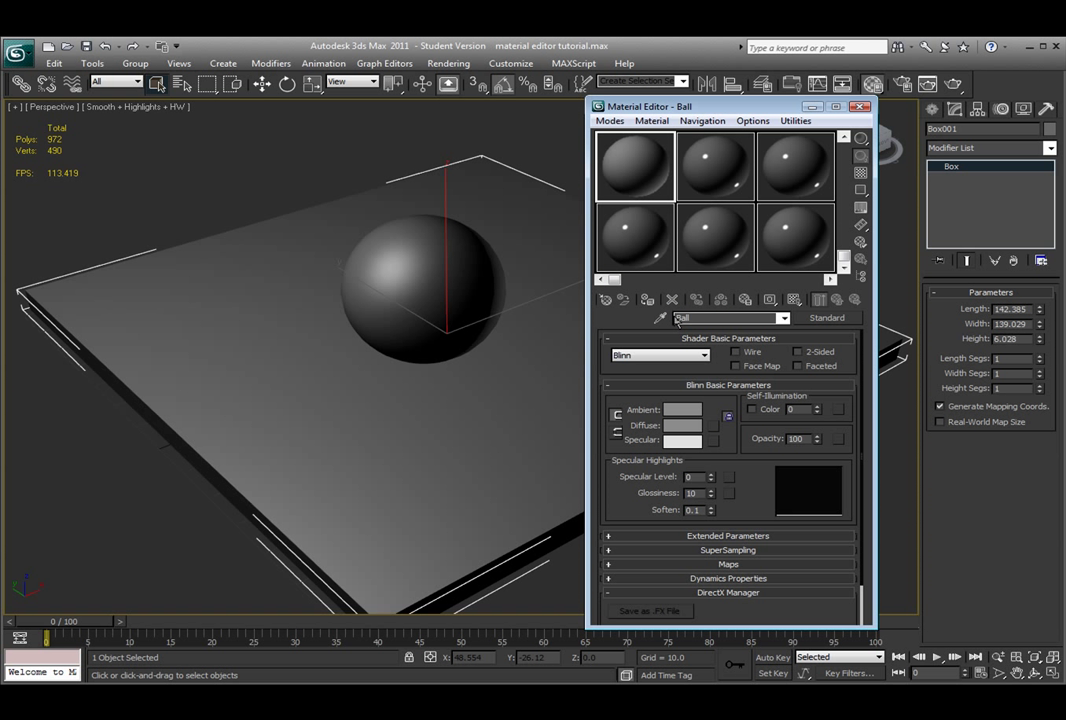
{"action": "left_click", "coordinate": [714, 180]}
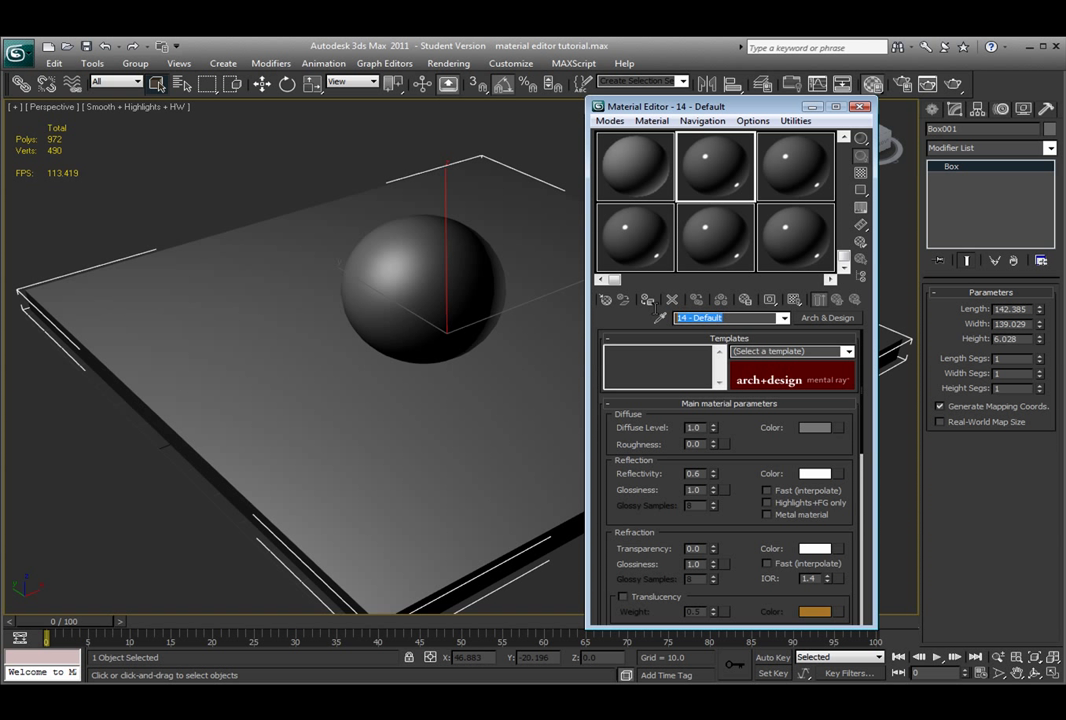
{"action": "type", "text": "Box"}
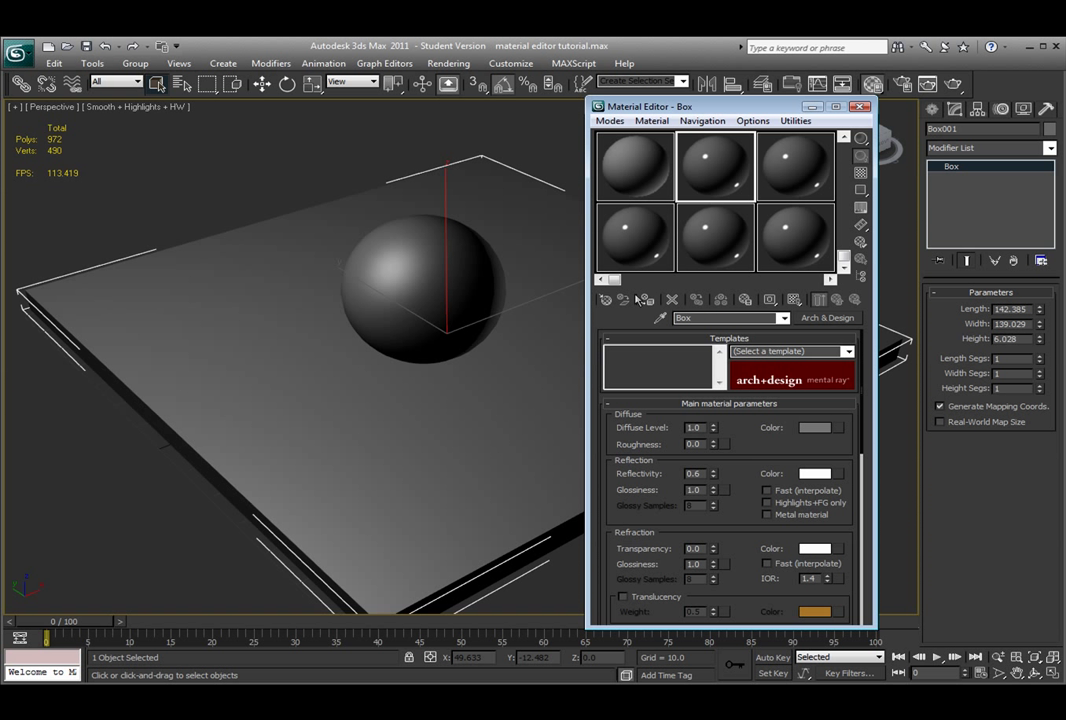
Assign the Ball material to the sphere
{"action": "left_click", "coordinate": [653, 167]}
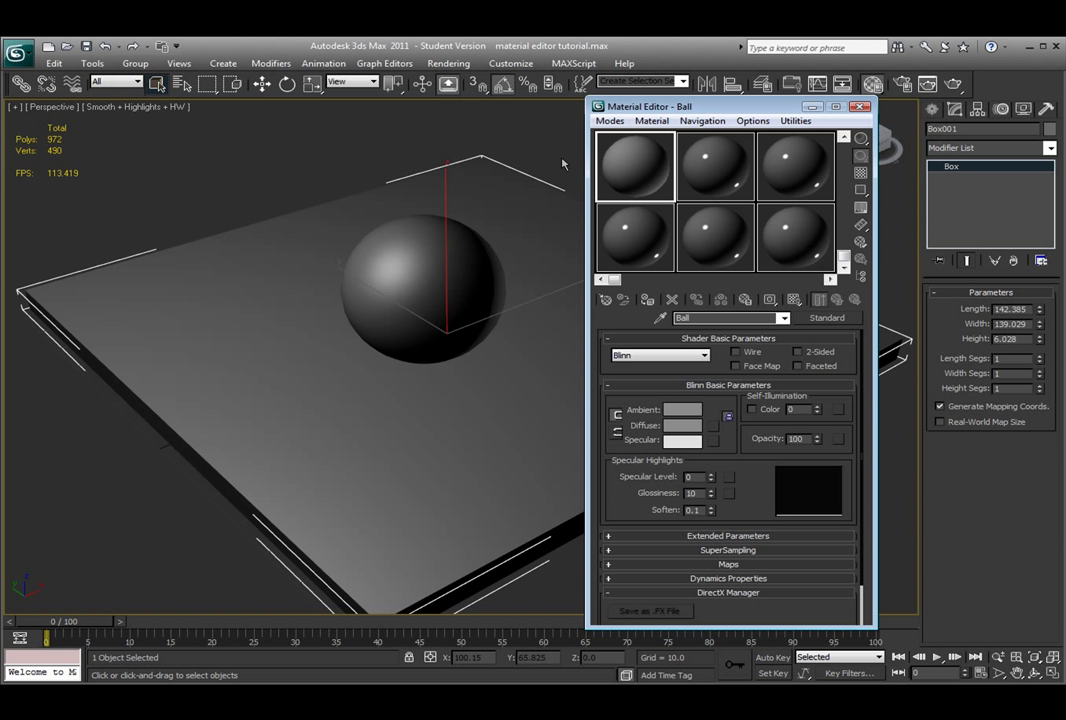
{"action": "left_click", "coordinate": [715, 165]}
{"action": "left_click", "coordinate": [636, 165]}
{"action": "left_click", "coordinate": [419, 290]}
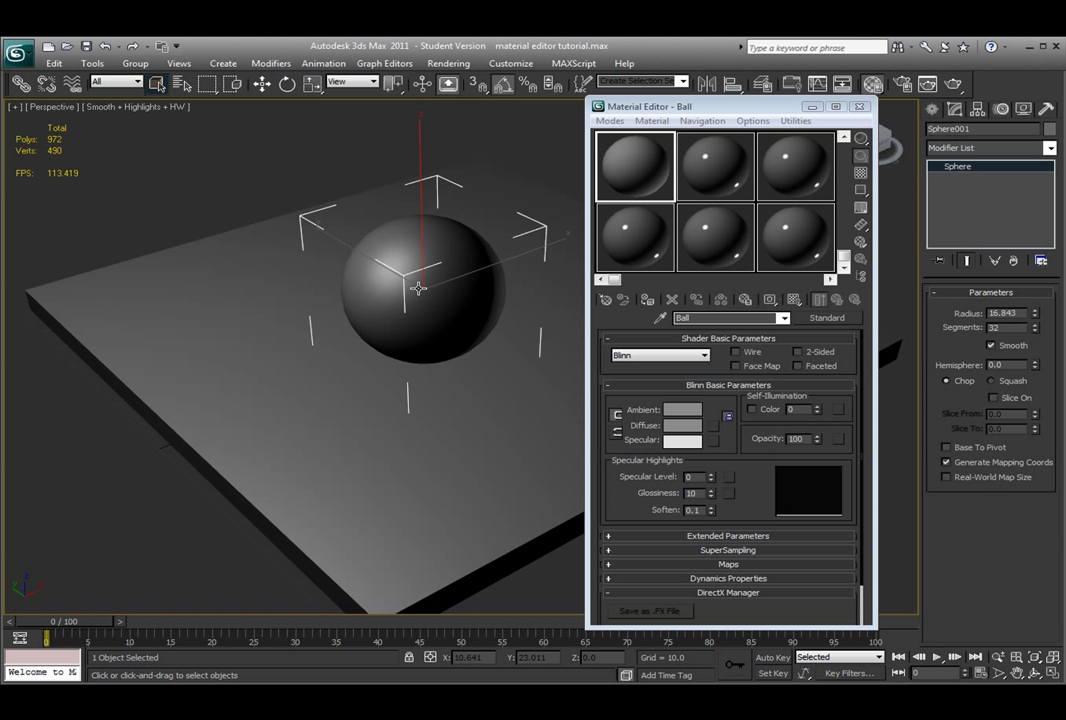
{"action": "left_click", "coordinate": [648, 300]}
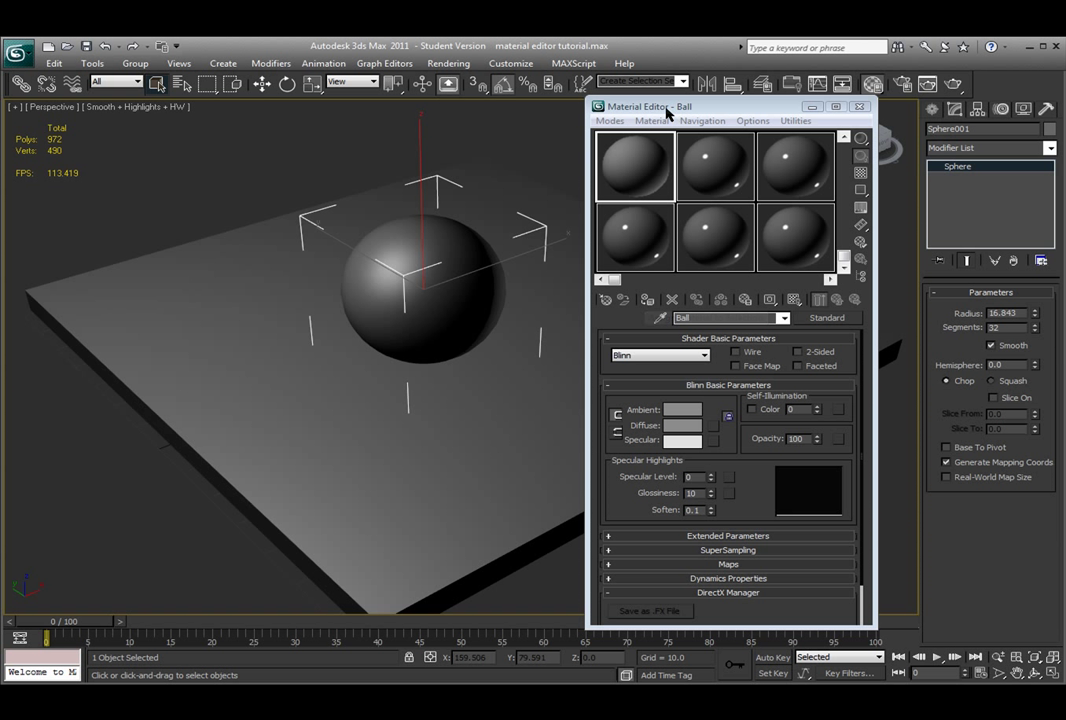
{"action": "left_click", "coordinate": [651, 303]}
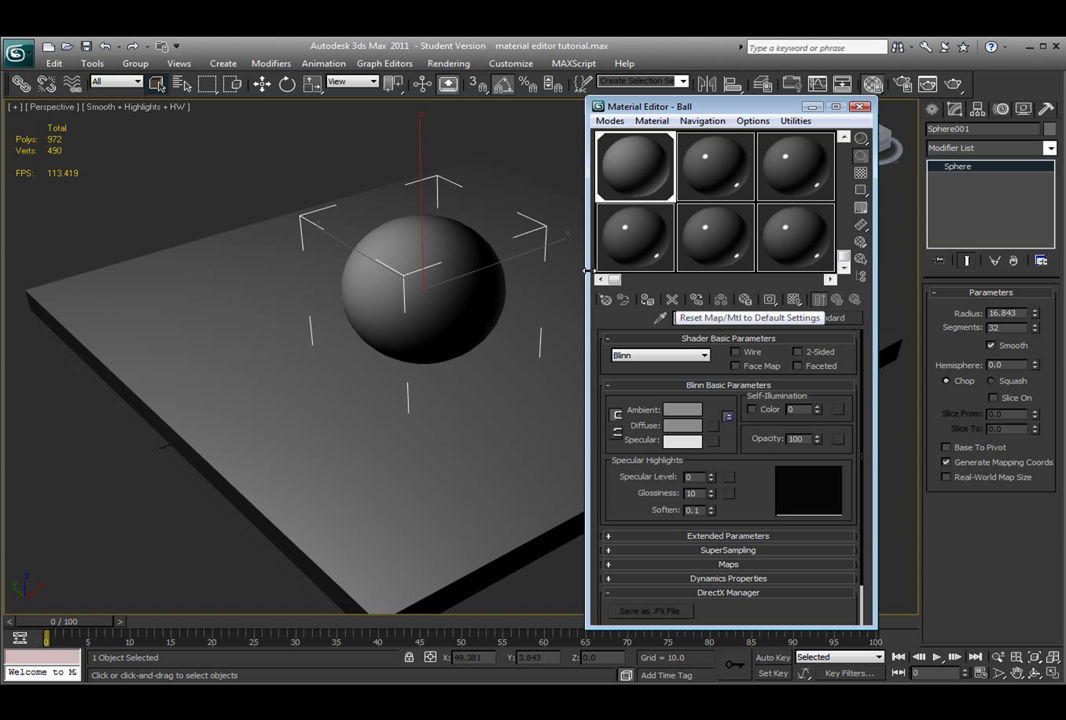
Assign the Box material to the flat box under the sphere
{"action": "left_click", "coordinate": [721, 176]}
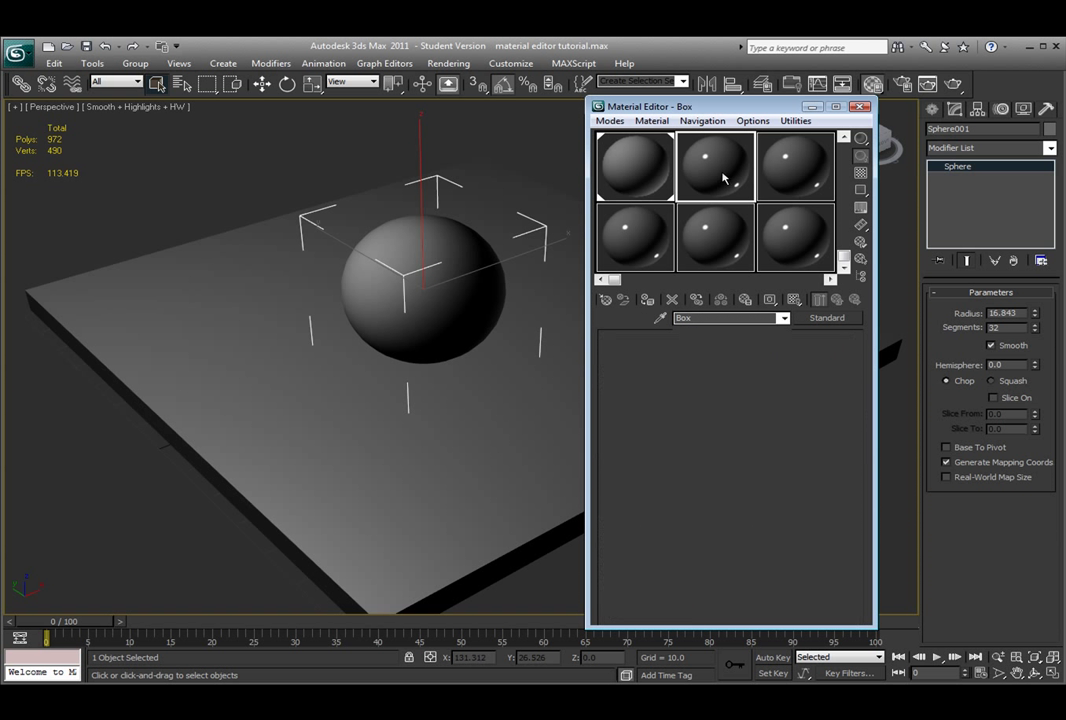
{"action": "left_click", "coordinate": [443, 487]}
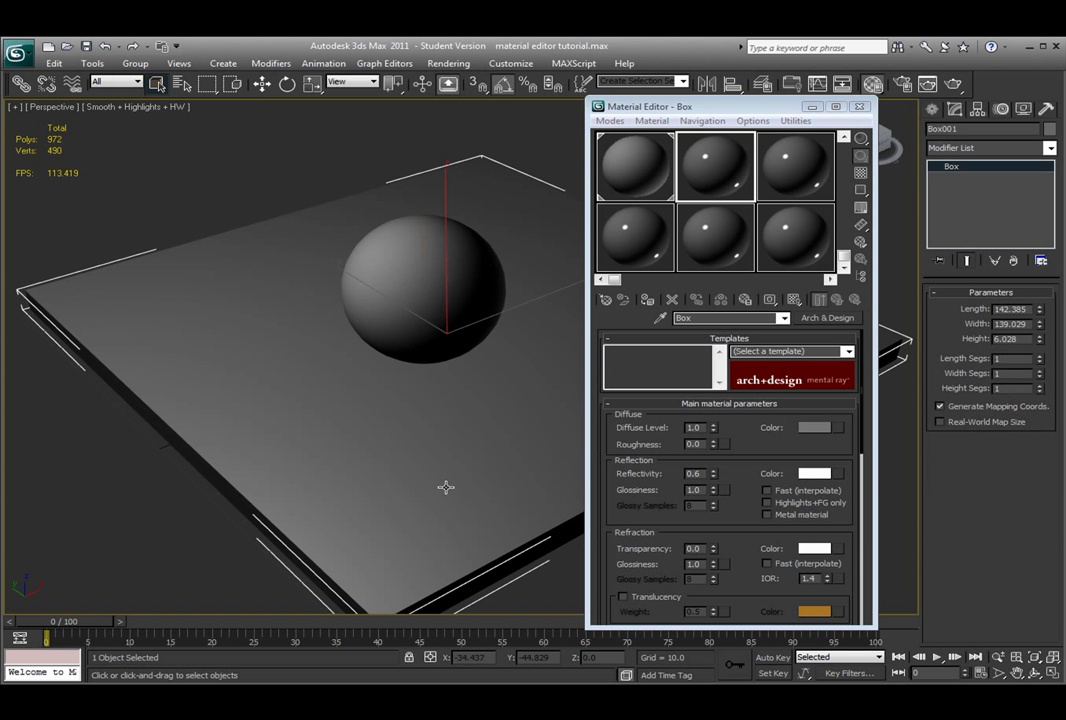
{"action": "left_click", "coordinate": [648, 300]}
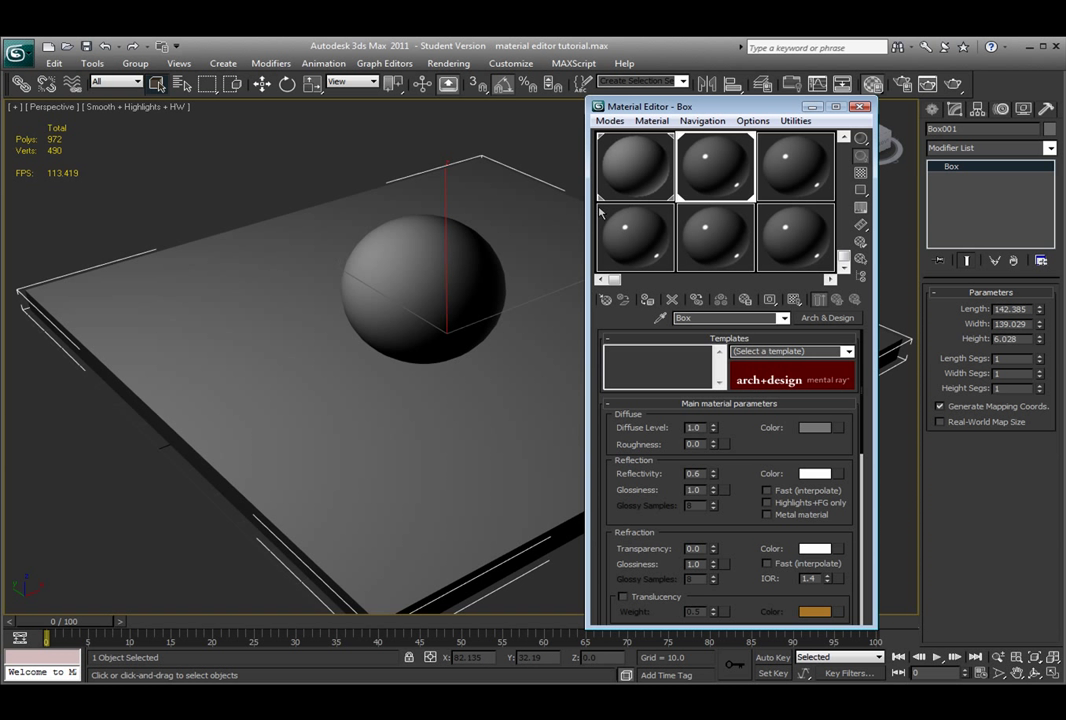
Keep the Ball material's shader at Blinn and preview its Wire option on and off
{"action": "left_click", "coordinate": [648, 172]}
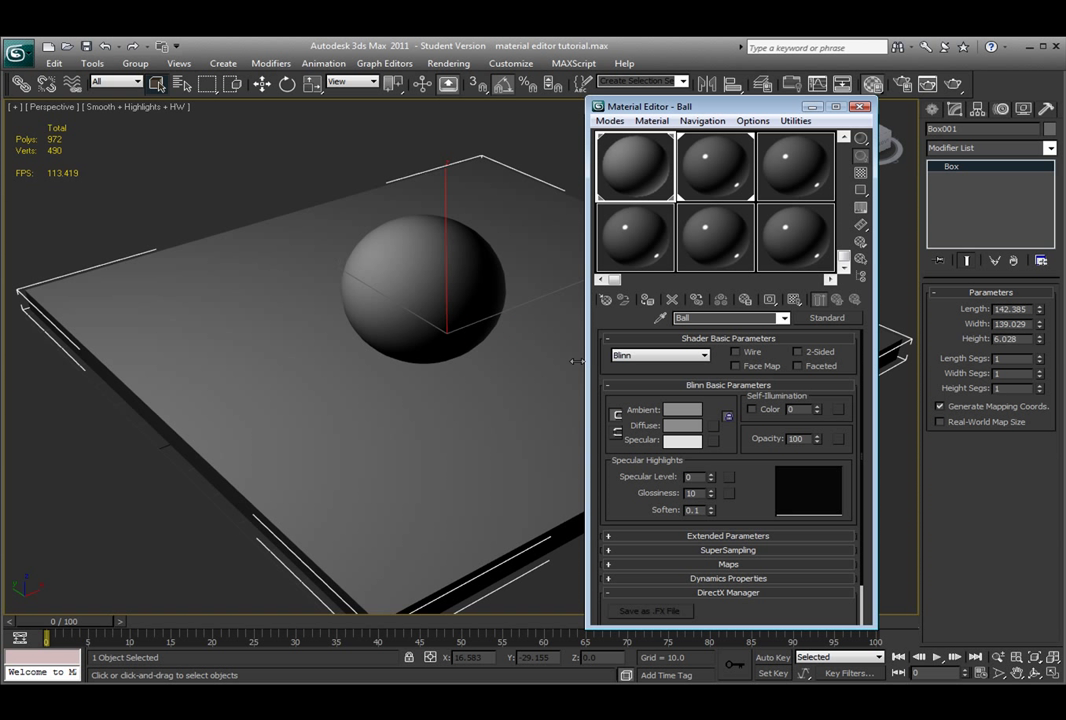
{"action": "left_click", "coordinate": [650, 355]}
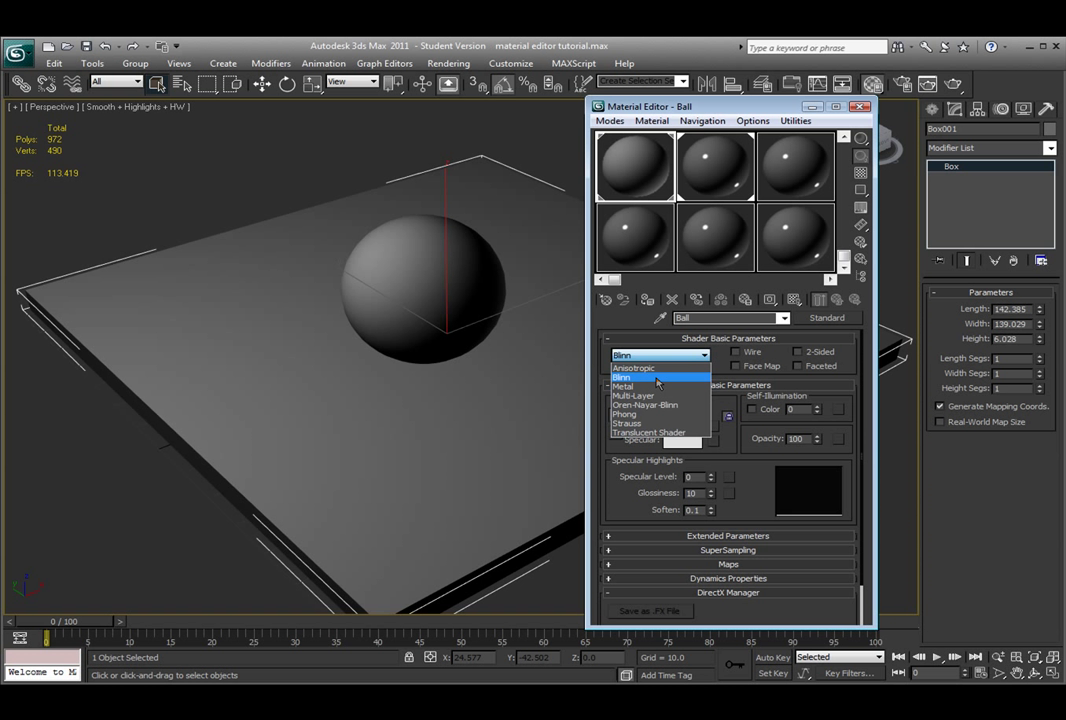
{"action": "left_click", "coordinate": [655, 377]}
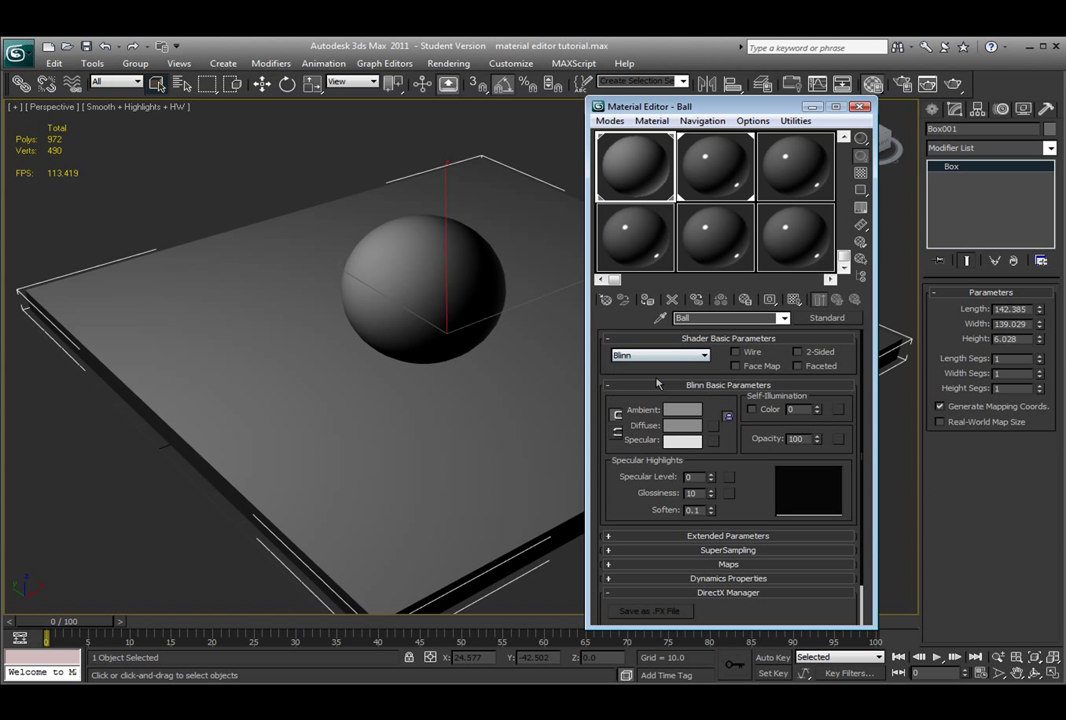
{"action": "left_click", "coordinate": [736, 352]}
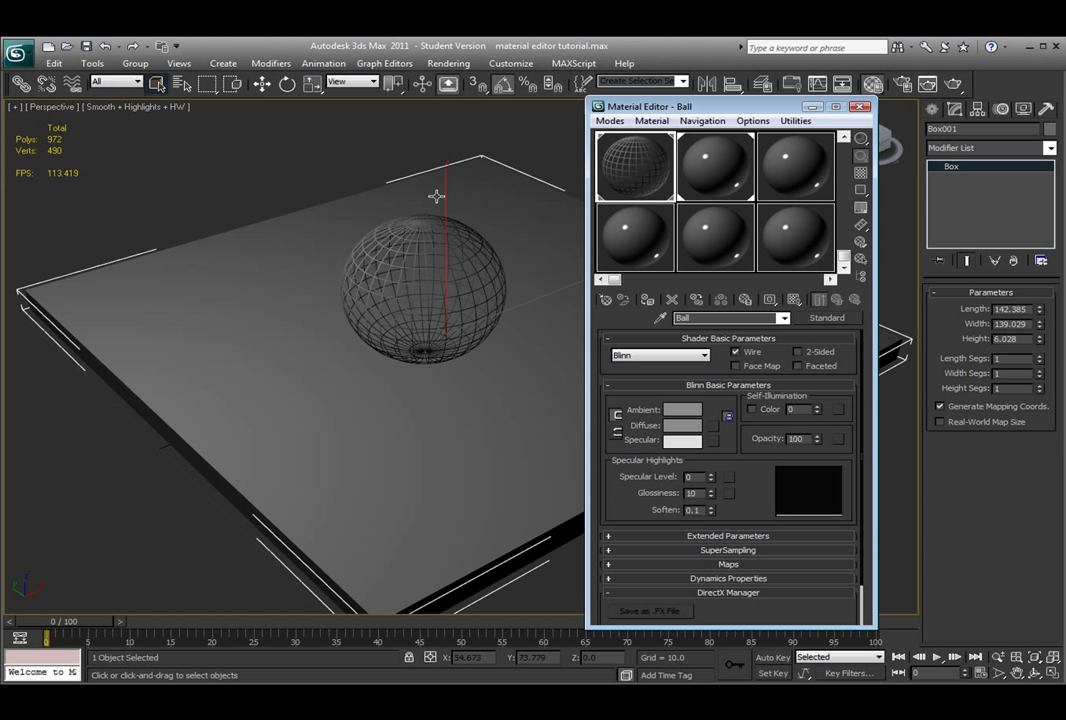
{"action": "left_click", "coordinate": [736, 352]}
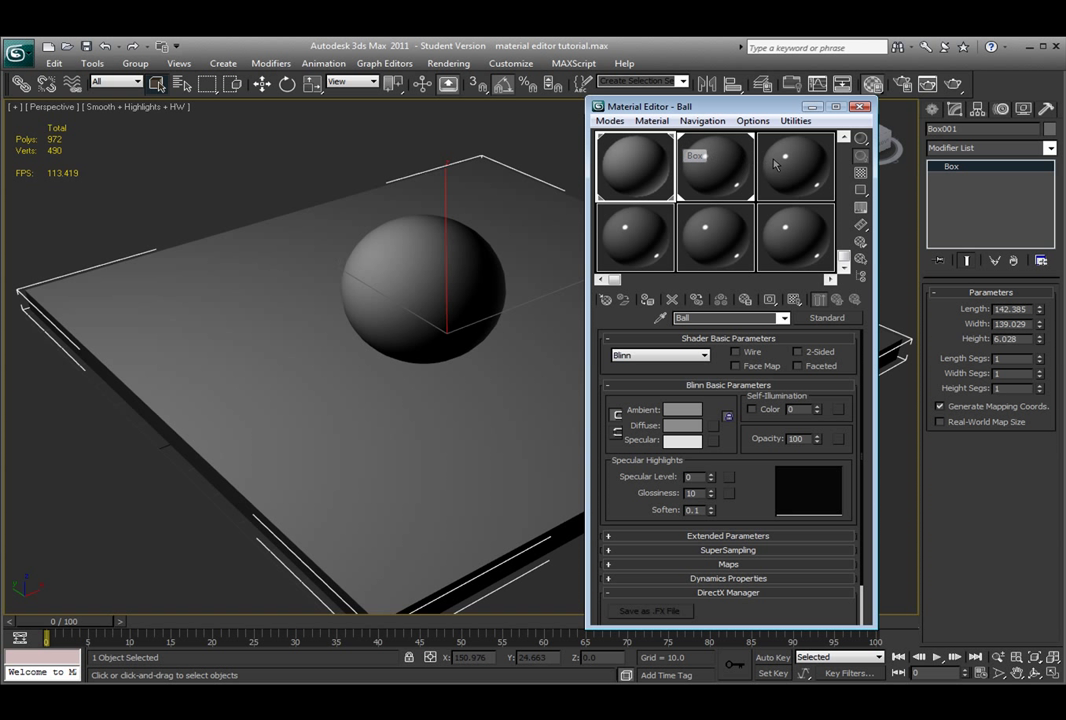
Change the Box material's type to Standard
{"action": "left_click", "coordinate": [712, 168]}
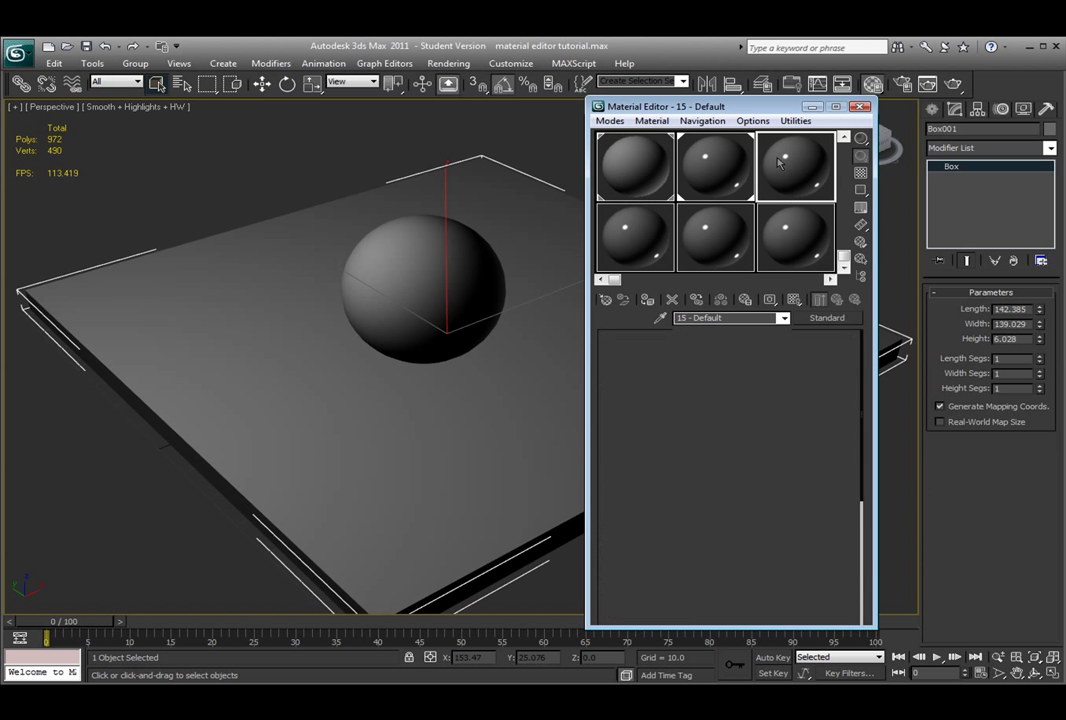
{"action": "left_click", "coordinate": [630, 168]}
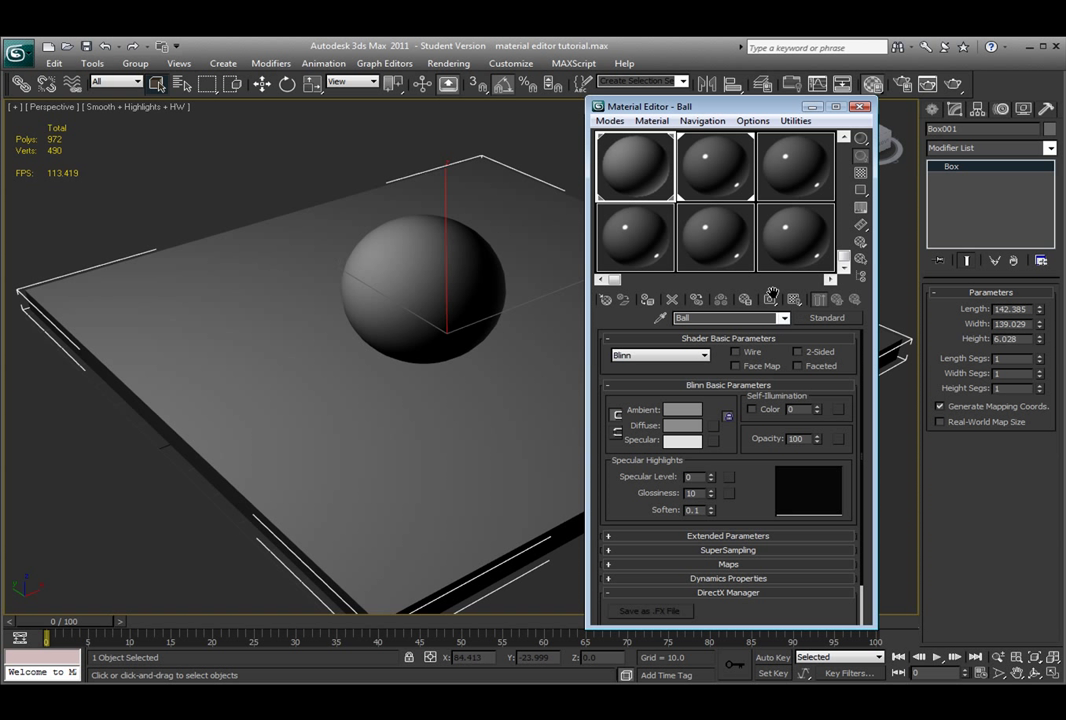
{"action": "left_click", "coordinate": [722, 175]}
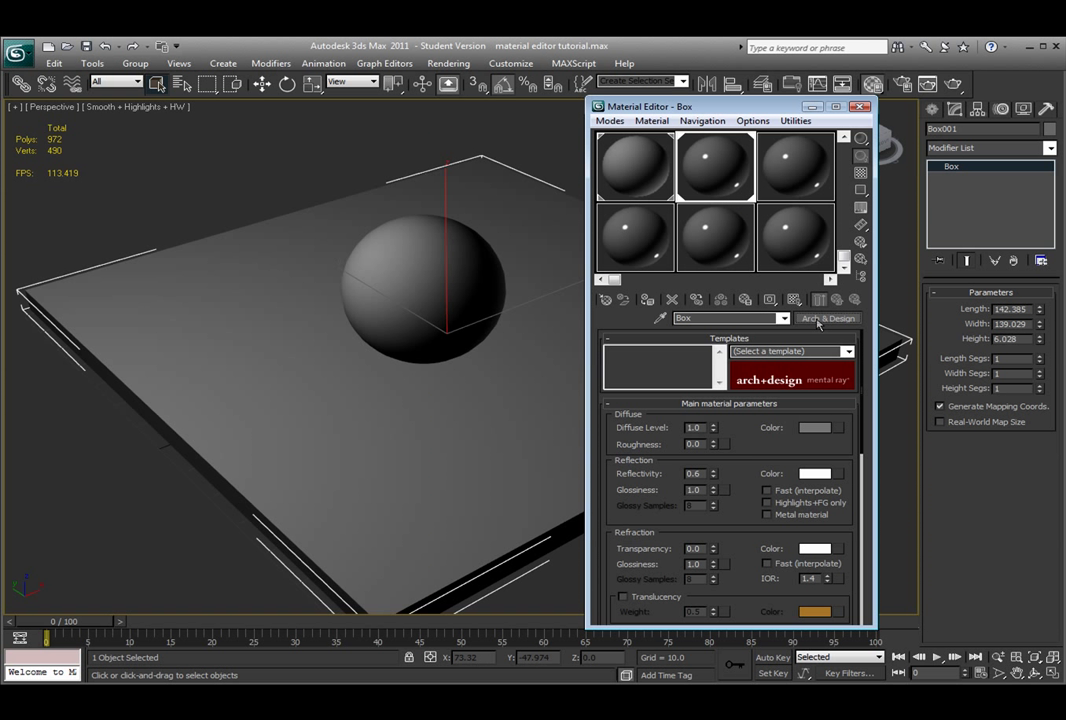
{"action": "left_click", "coordinate": [819, 322]}
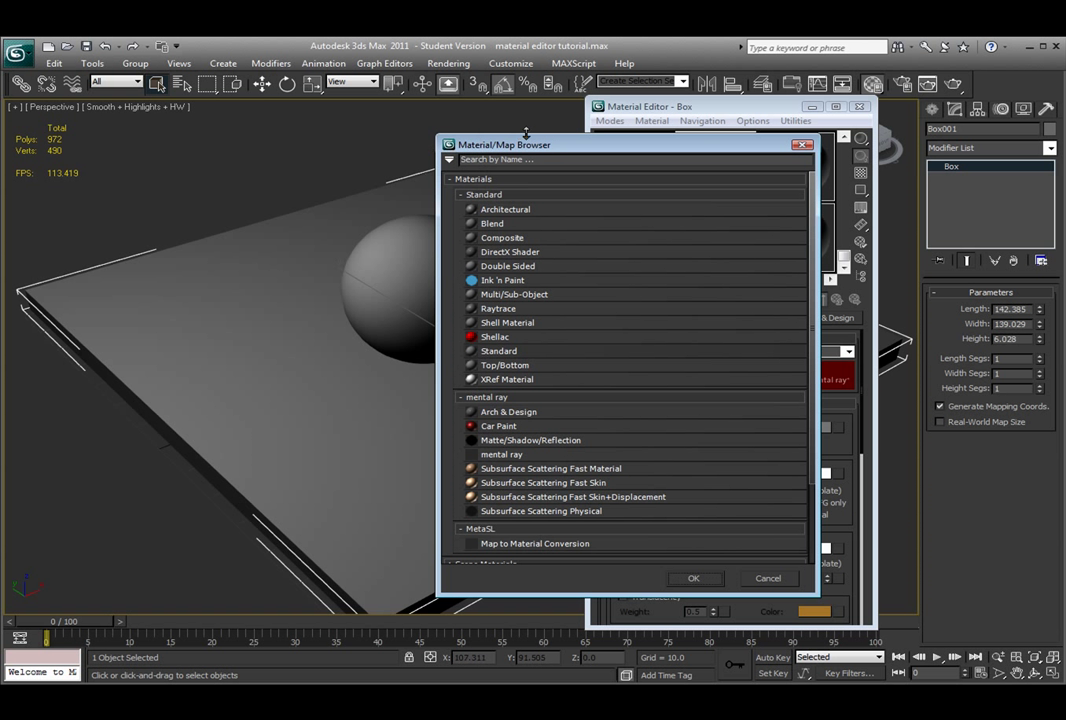
{"action": "left_click_drag", "start_coordinate": [524, 146], "coordinate": [383, 153]}
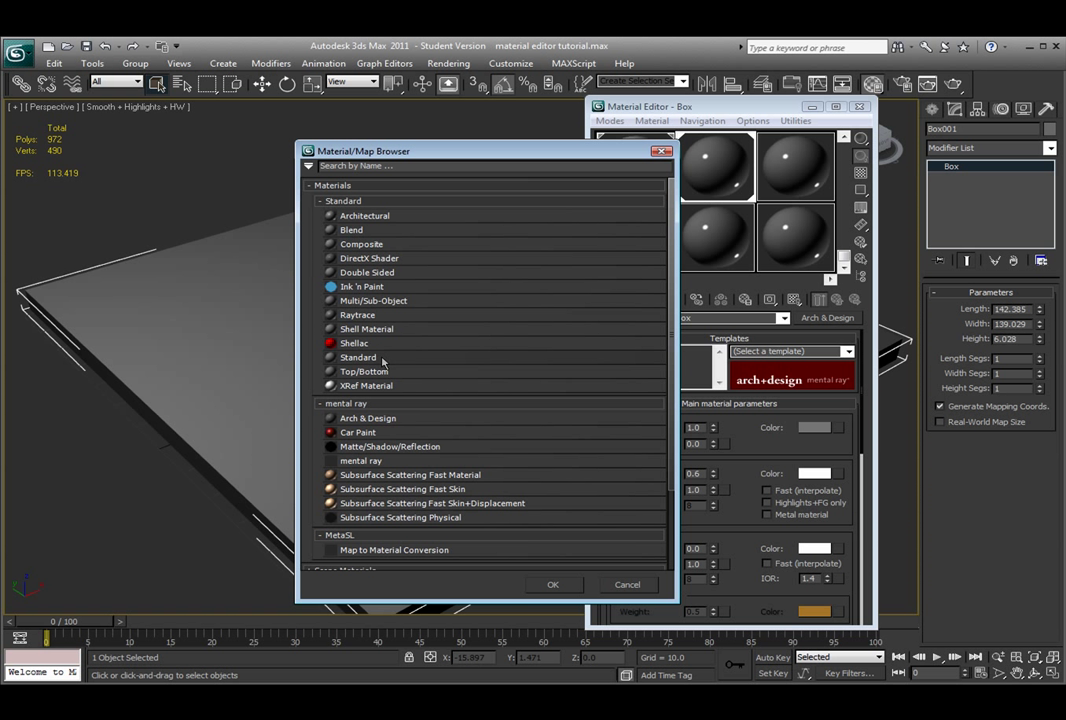
{"action": "left_click", "coordinate": [553, 584]}
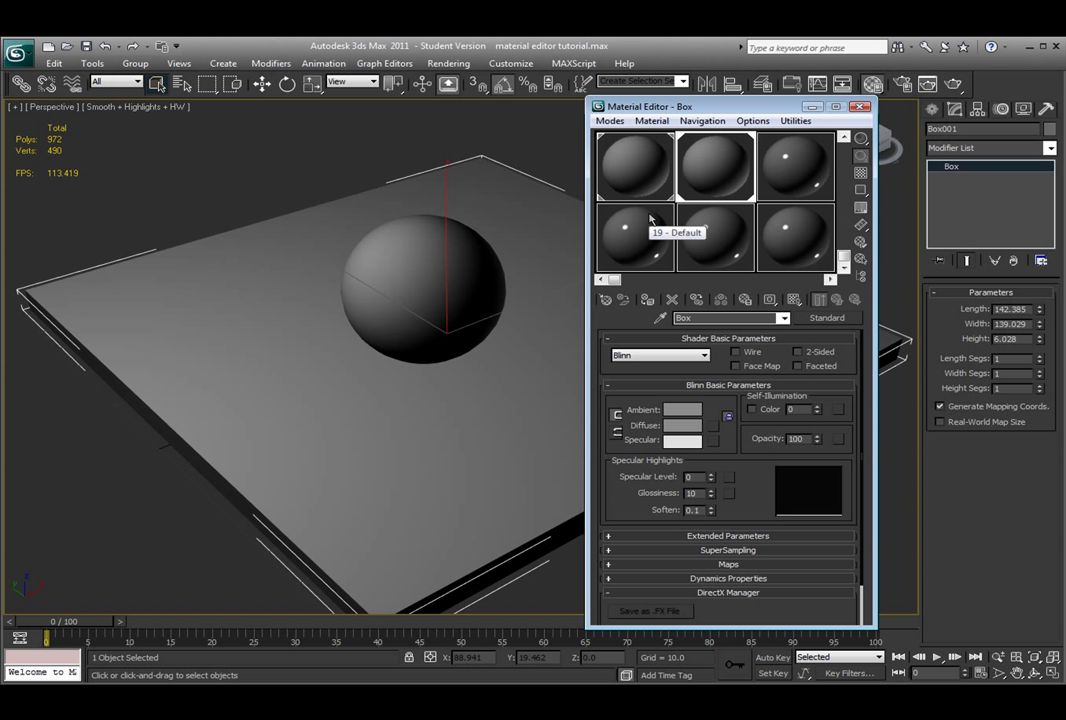
Set the Ball material's diffuse colour to a light blue-violet and keep its ambient and diffuse colours locked together
{"action": "double_click", "coordinate": [710, 318]}
{"action": "type", "text": "Ball"}
{"action": "key", "text": "Return"}
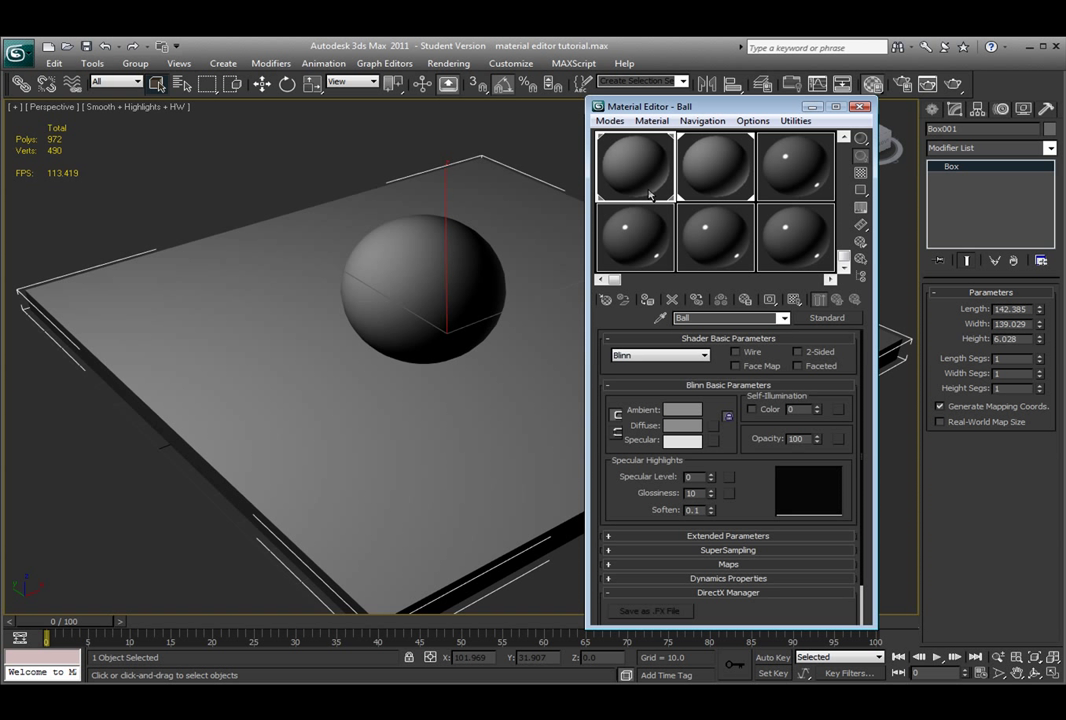
{"action": "left_click", "coordinate": [675, 430]}
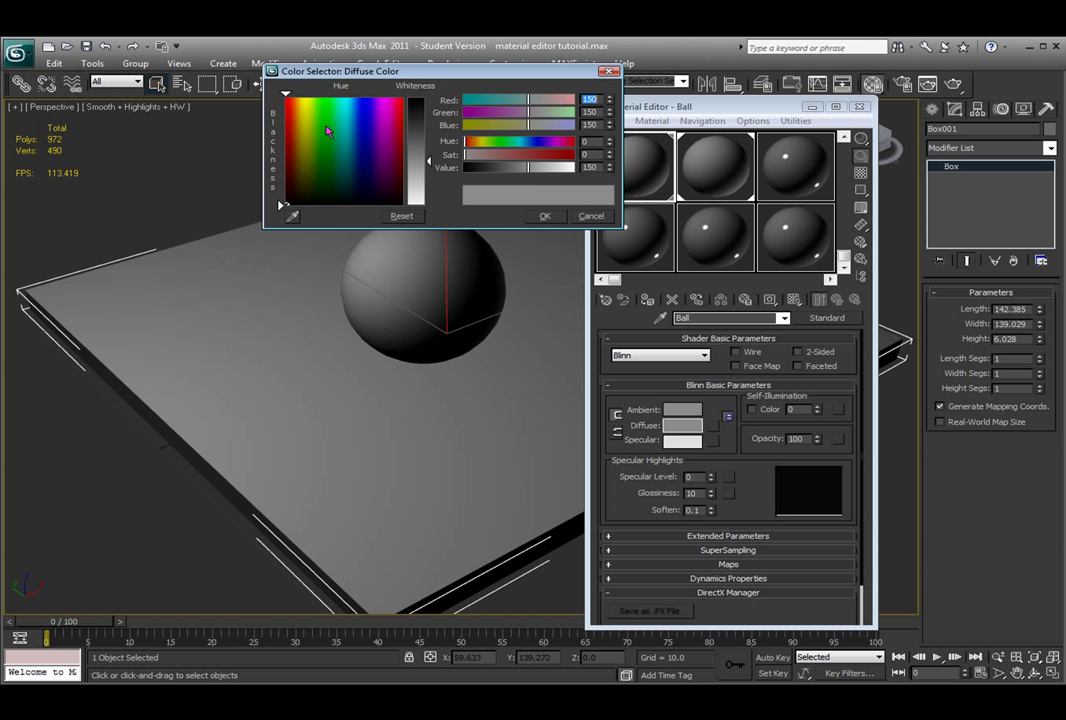
{"action": "left_click_drag", "start_coordinate": [374, 152], "coordinate": [361, 97]}
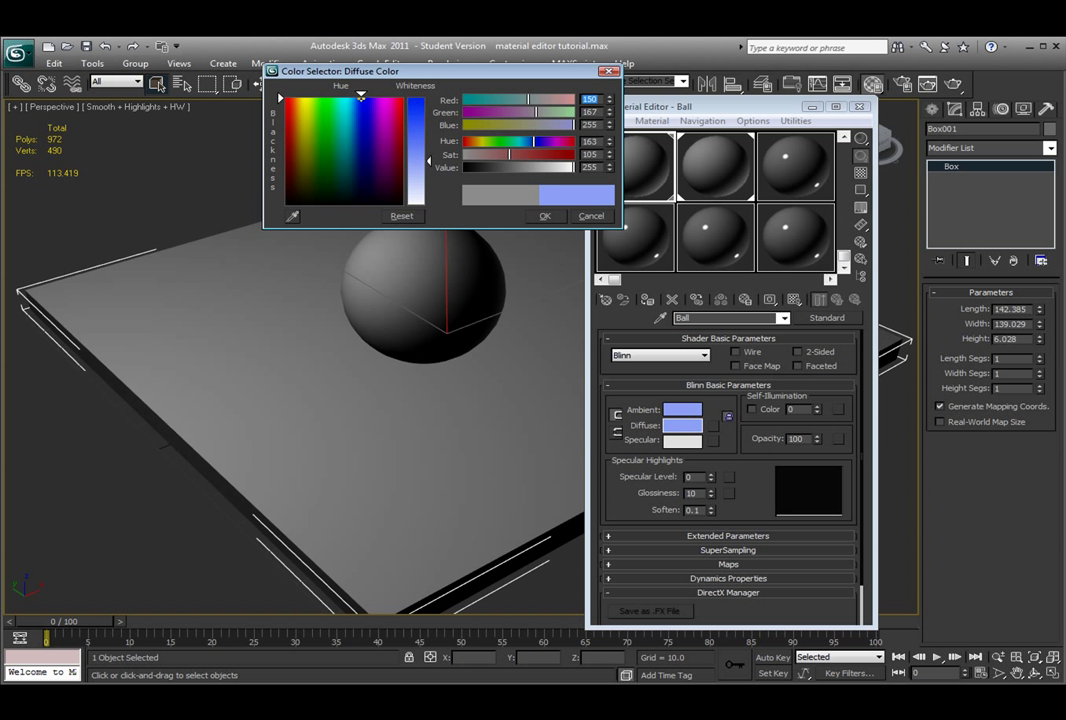
{"action": "left_click", "coordinate": [543, 216]}
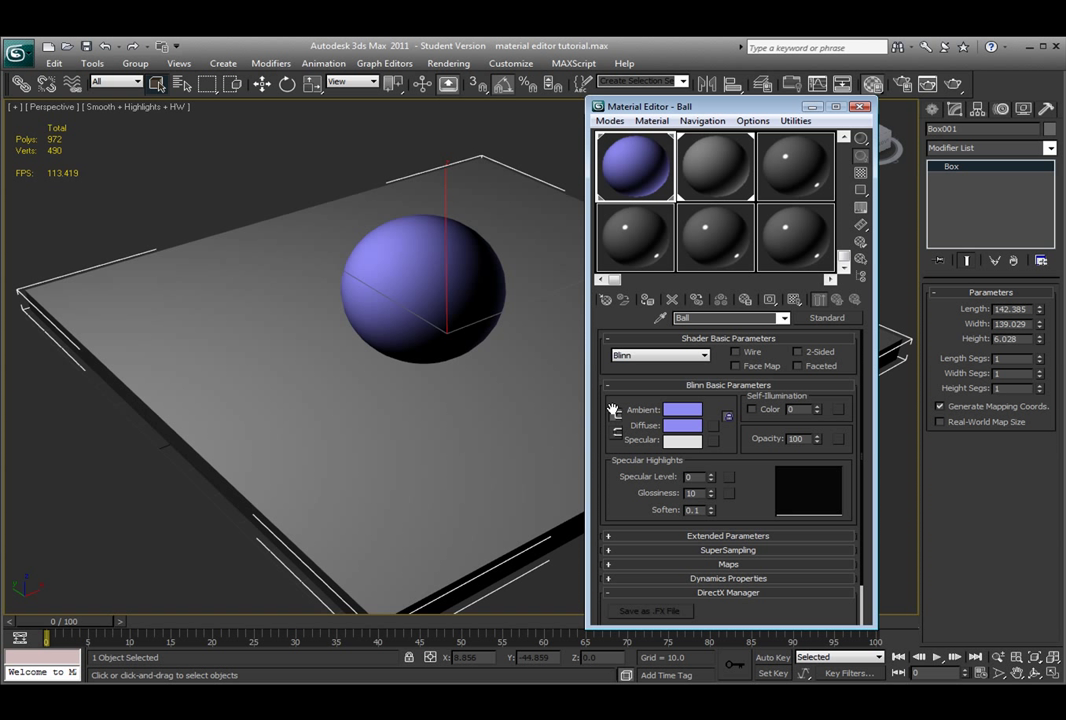
{"action": "left_click", "coordinate": [617, 415]}
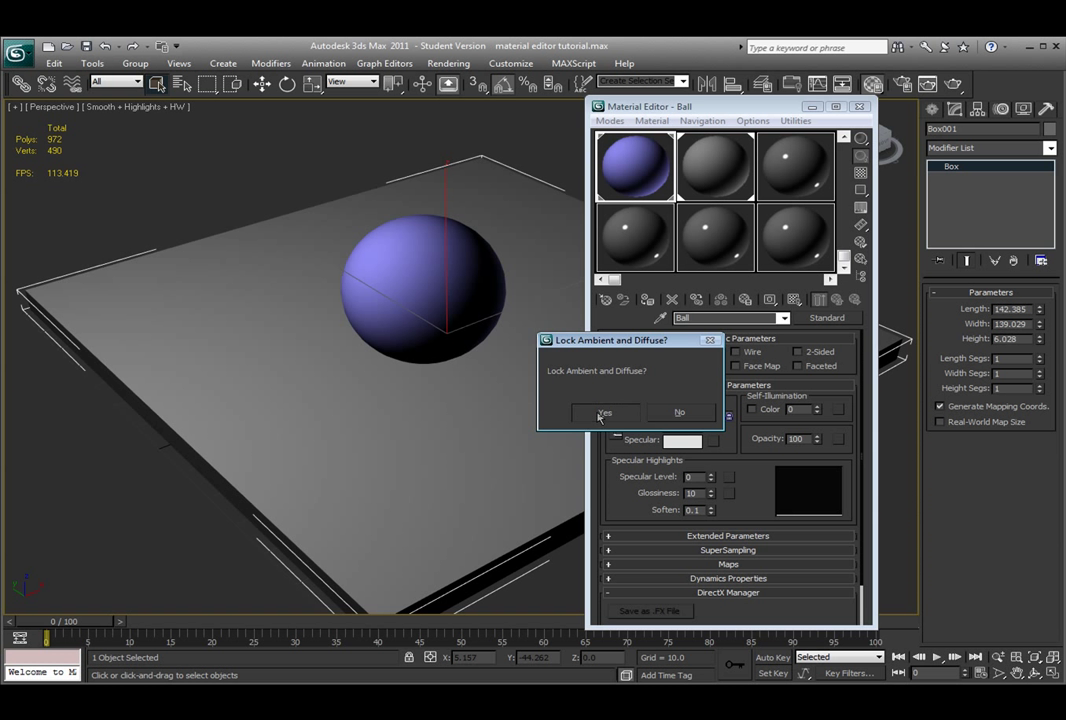
{"action": "left_click", "coordinate": [603, 413]}
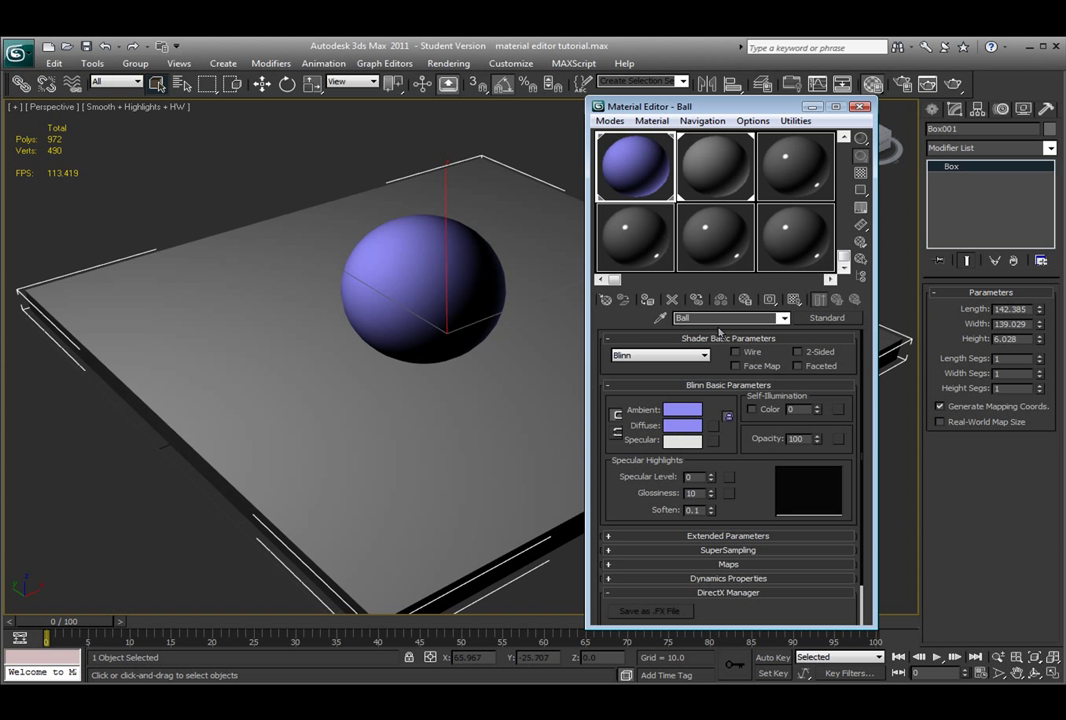
Assign a Cellular map to the Box material's diffuse colour and show the map in the viewport
{"action": "left_click", "coordinate": [724, 172]}
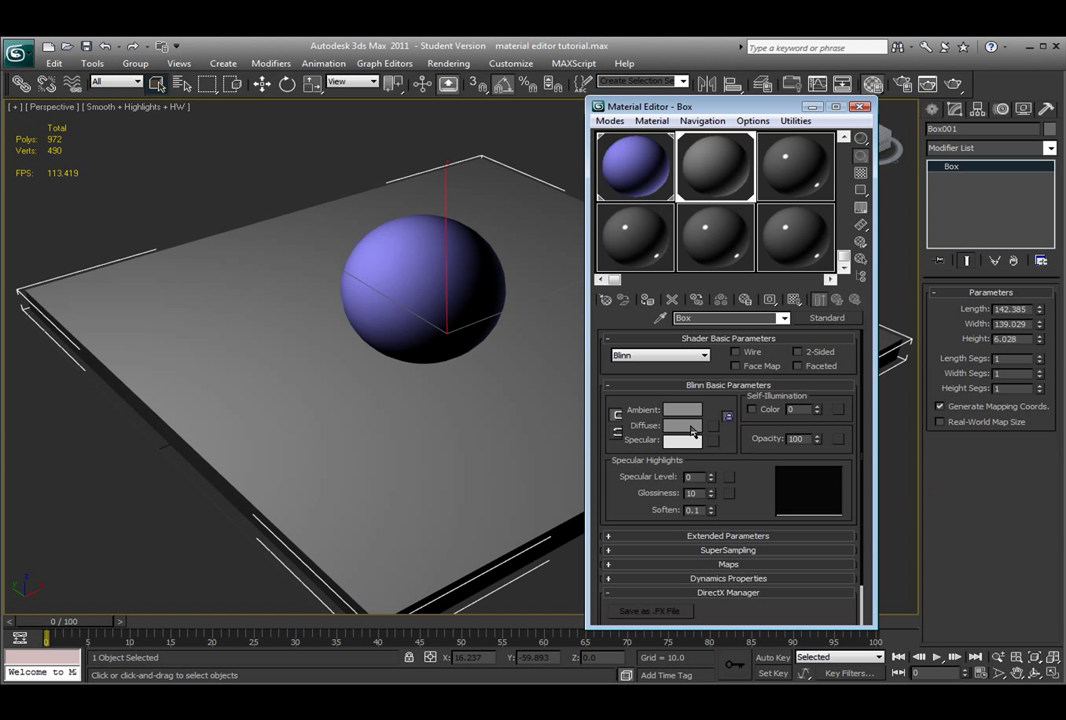
{"action": "left_click", "coordinate": [715, 431]}
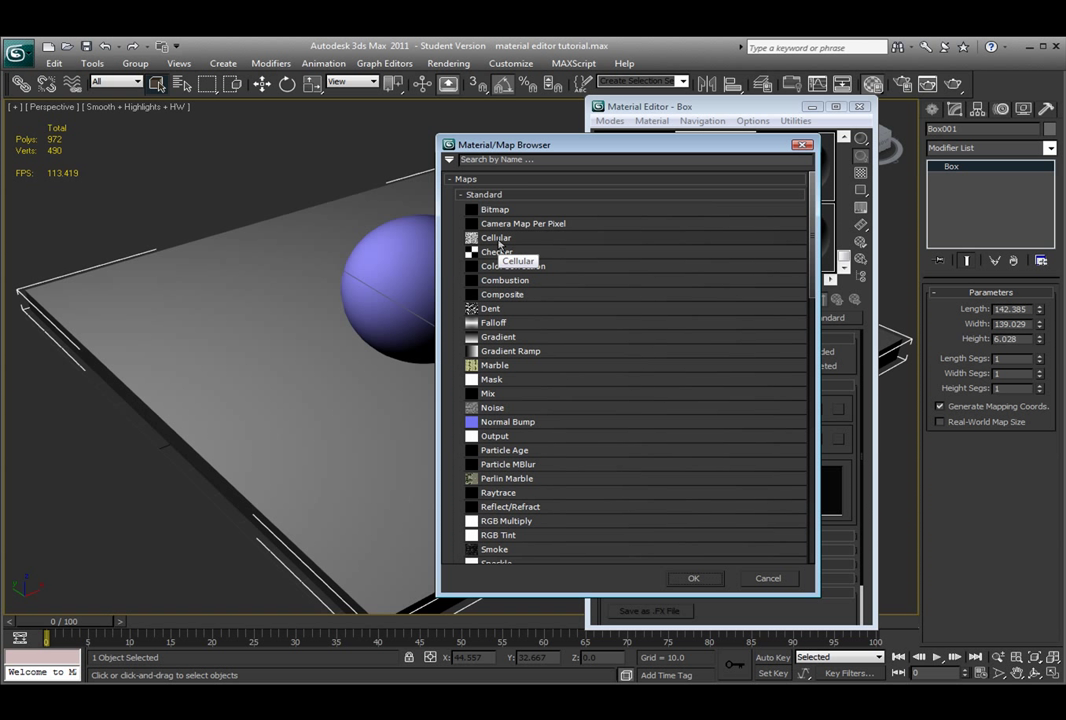
{"action": "left_click", "coordinate": [694, 579]}
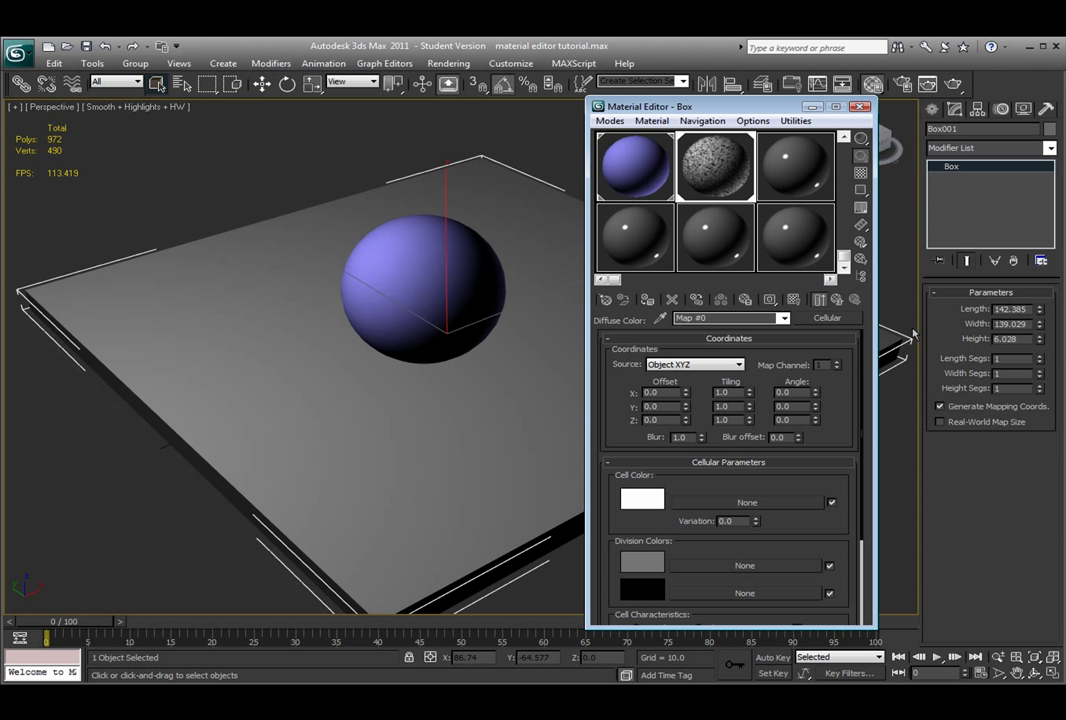
{"action": "left_click", "coordinate": [795, 301]}
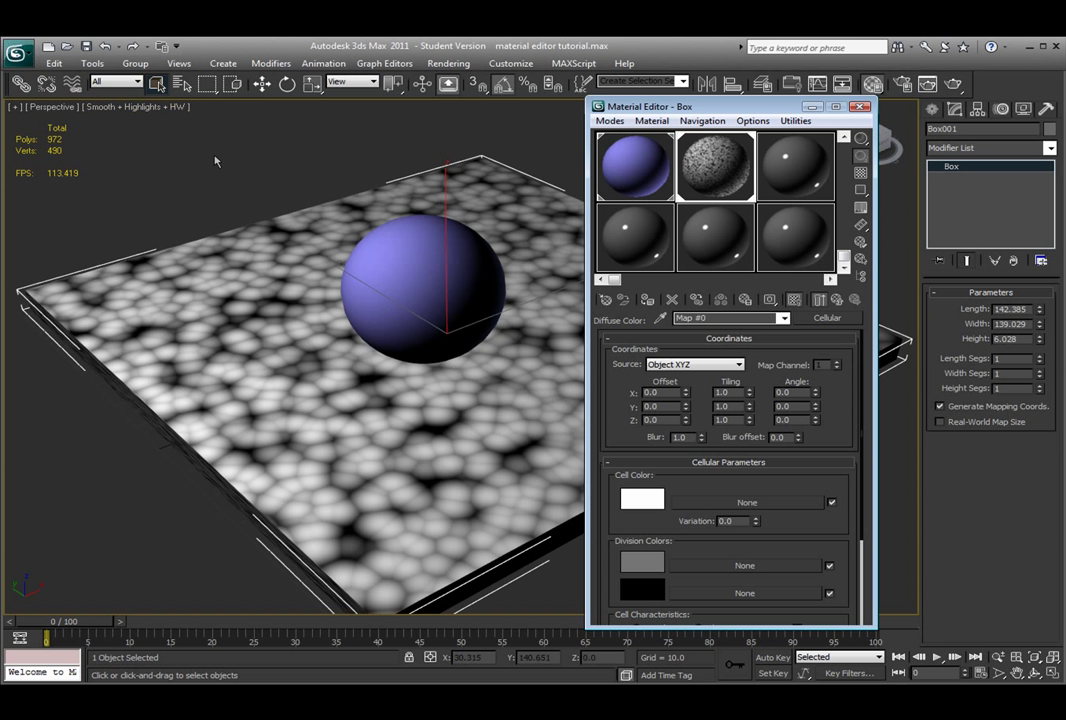
Render the perspective view to check the cellular box, and return from the Cellular map to the Box material's parameters
{"action": "left_click_drag", "start_coordinate": [662, 101], "coordinate": [612, 91]}
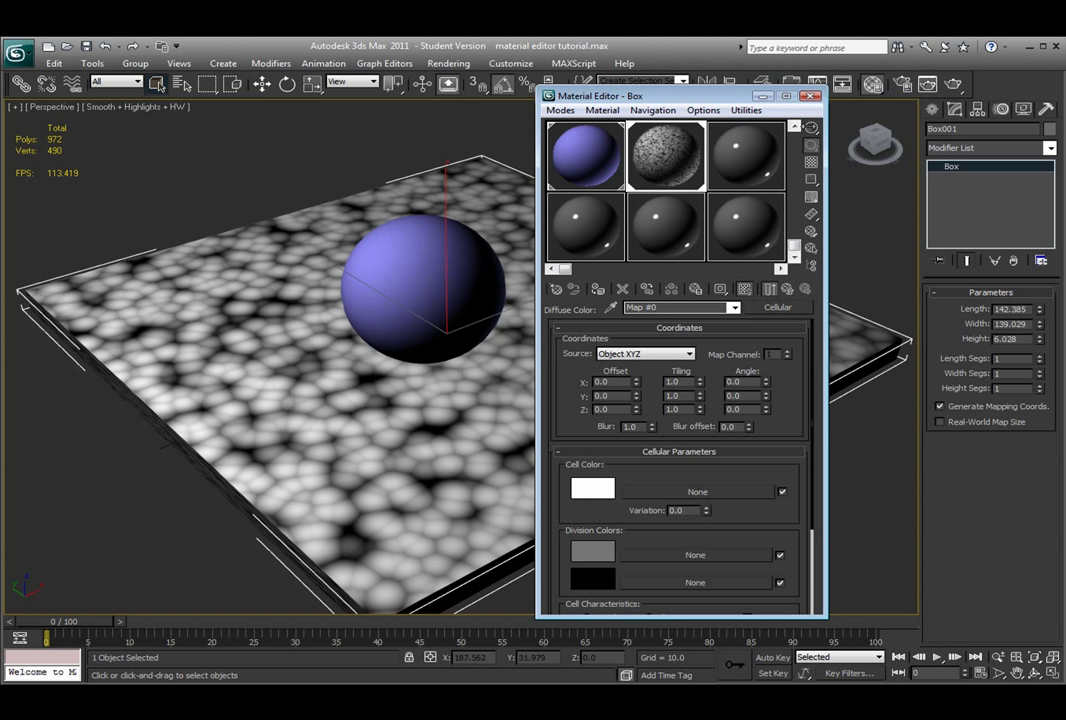
{"action": "left_click", "coordinate": [954, 88]}
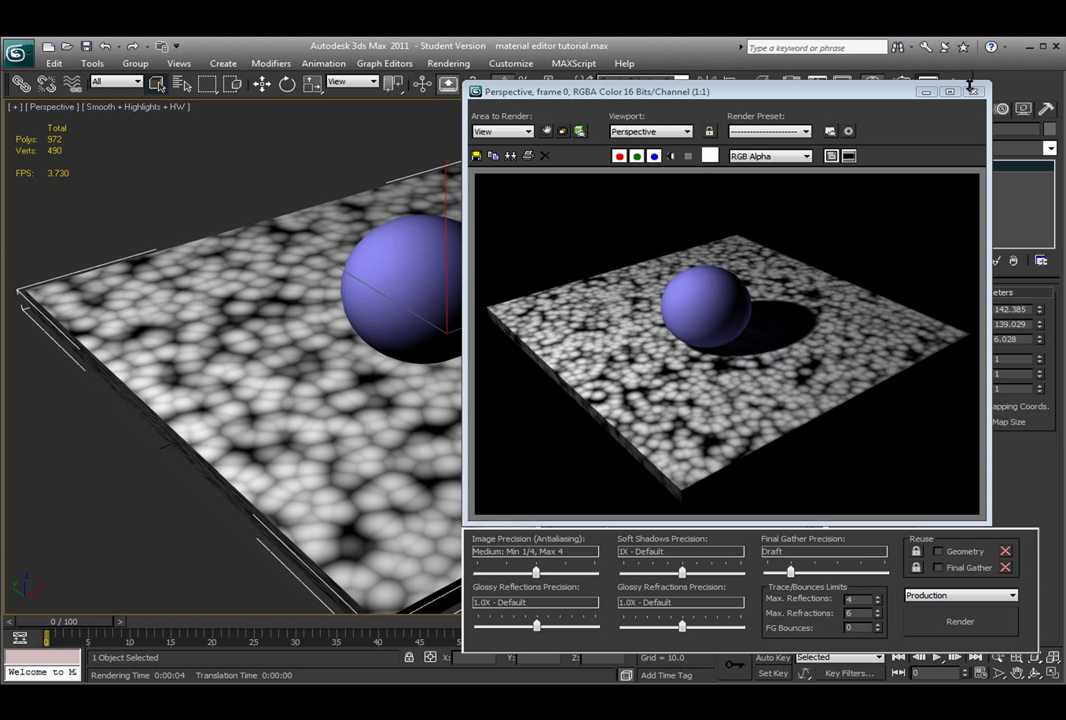
{"action": "left_click", "coordinate": [811, 77]}
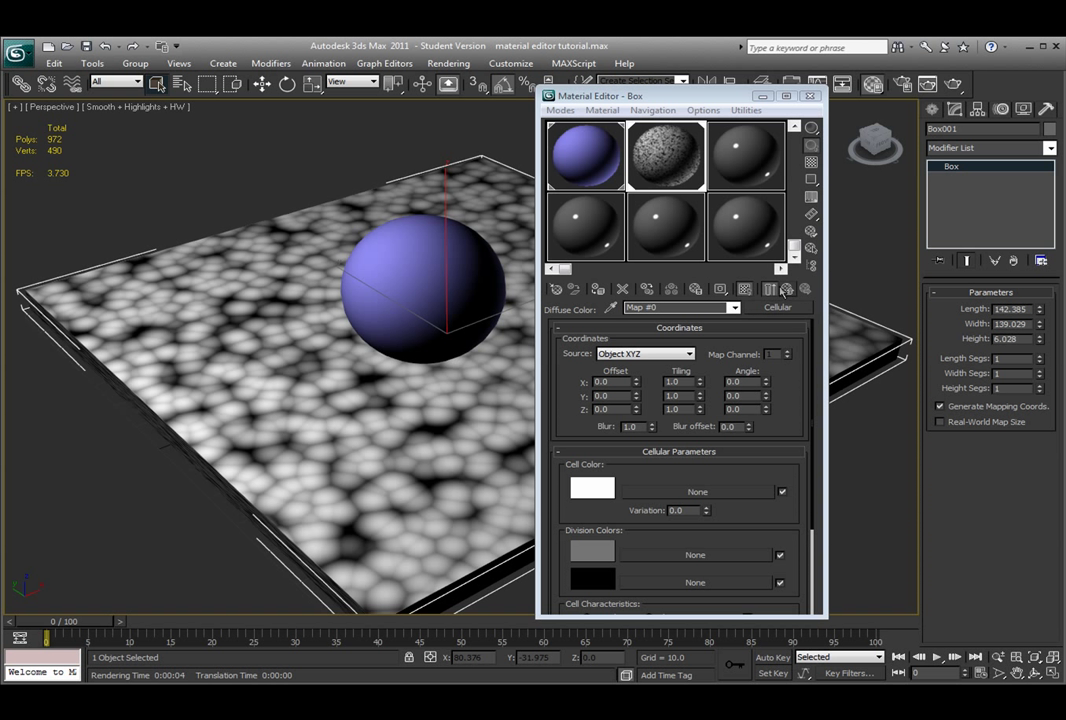
{"action": "left_click_drag", "start_coordinate": [792, 399], "coordinate": [697, 366]}
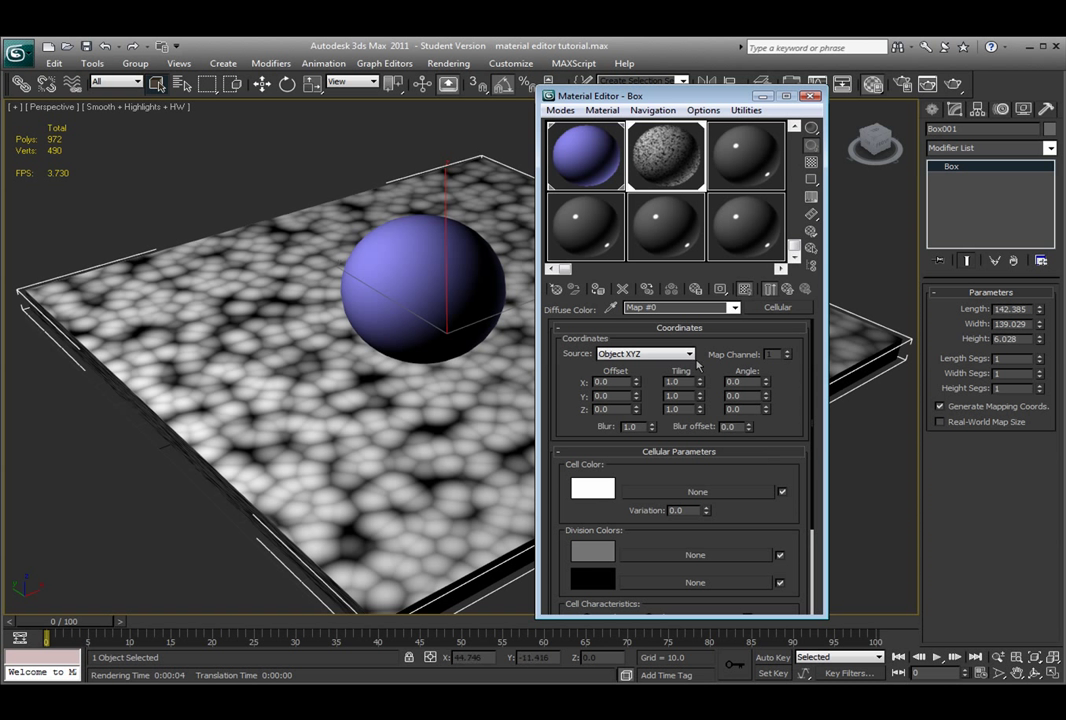
{"action": "left_click", "coordinate": [788, 289]}
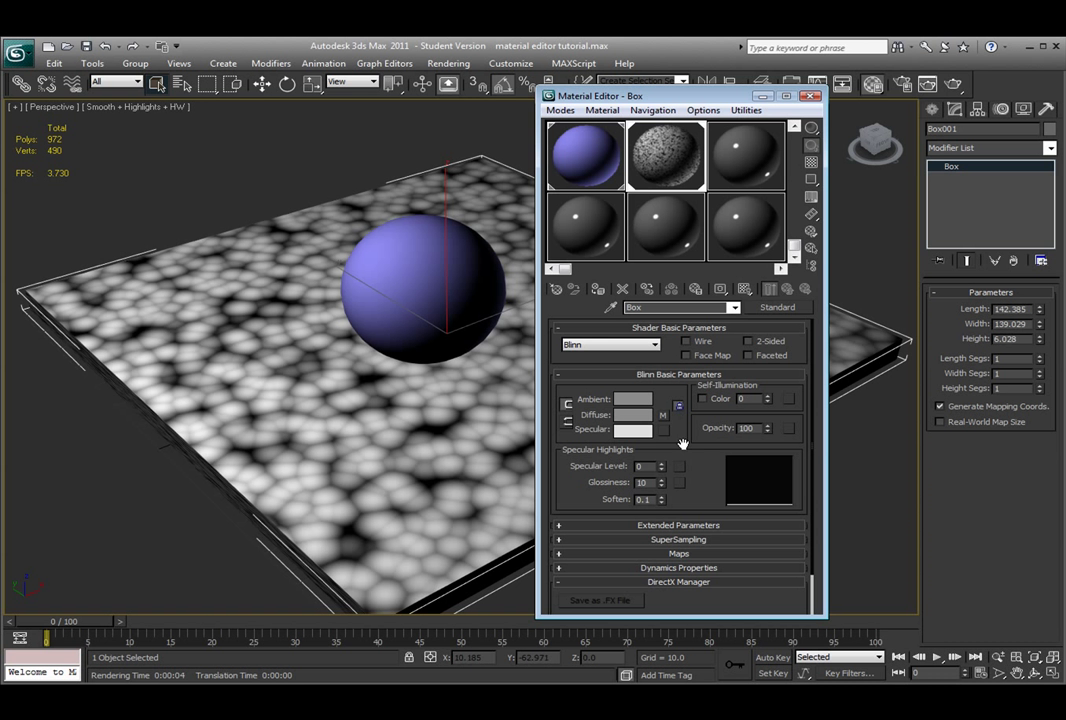
Set the Ball material's opacity to 50 and render the perspective view to check its transparency
{"action": "left_click", "coordinate": [585, 155]}
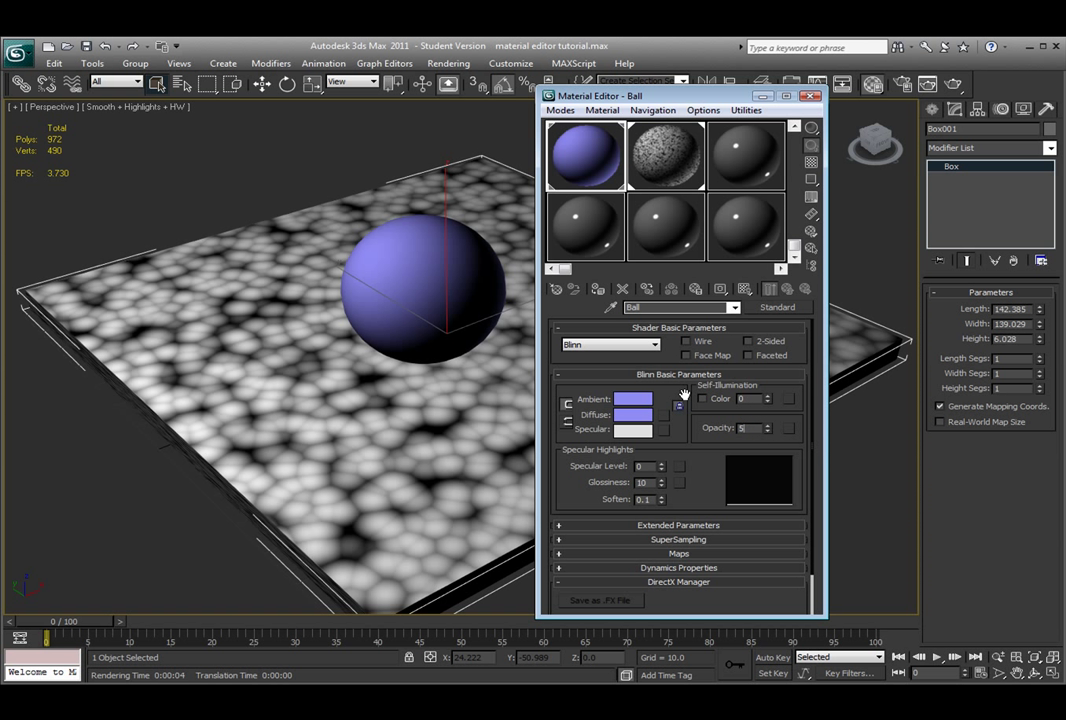
{"action": "type", "text": "0"}
{"action": "key", "text": "Return"}
{"action": "left_click", "coordinate": [950, 87]}
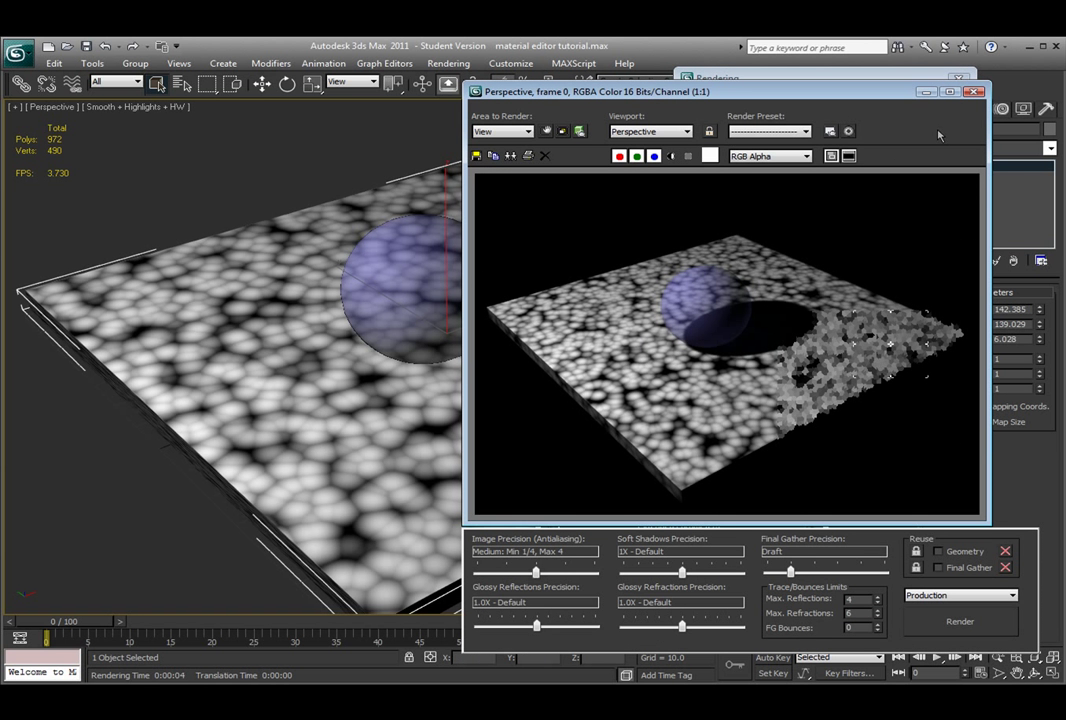
{"action": "left_click", "coordinate": [976, 91]}
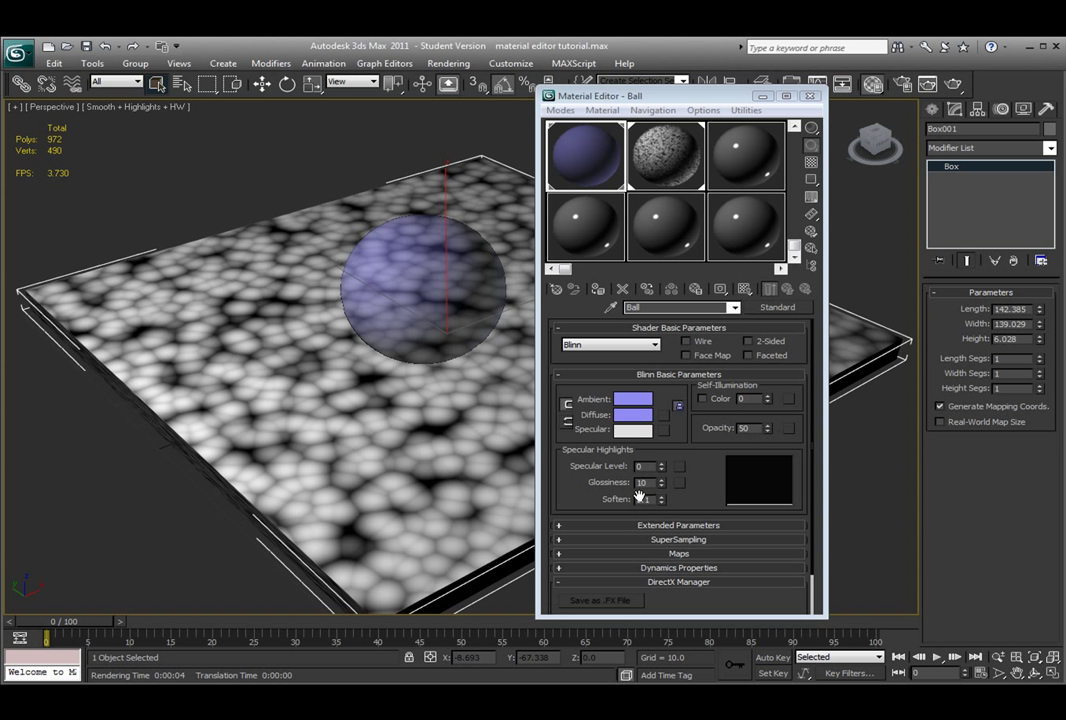
Set the Ball material's opacity to 100
{"action": "left_click_drag", "start_coordinate": [755, 427], "coordinate": [728, 424]}
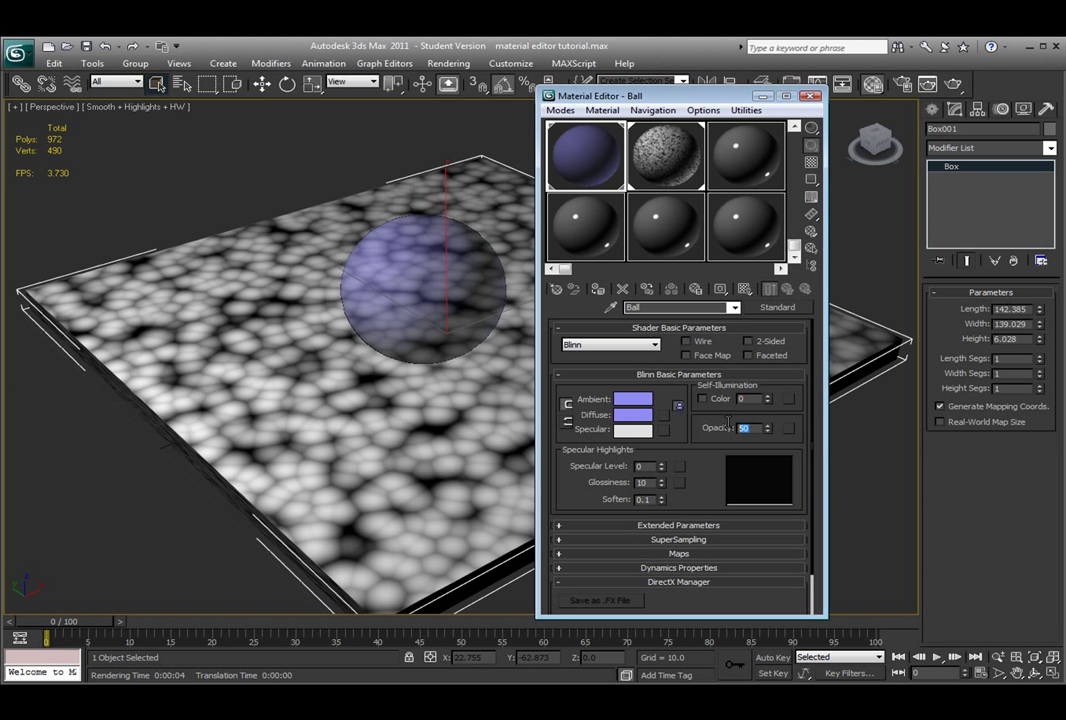
{"action": "type", "text": "100"}
{"action": "key", "text": "Return"}
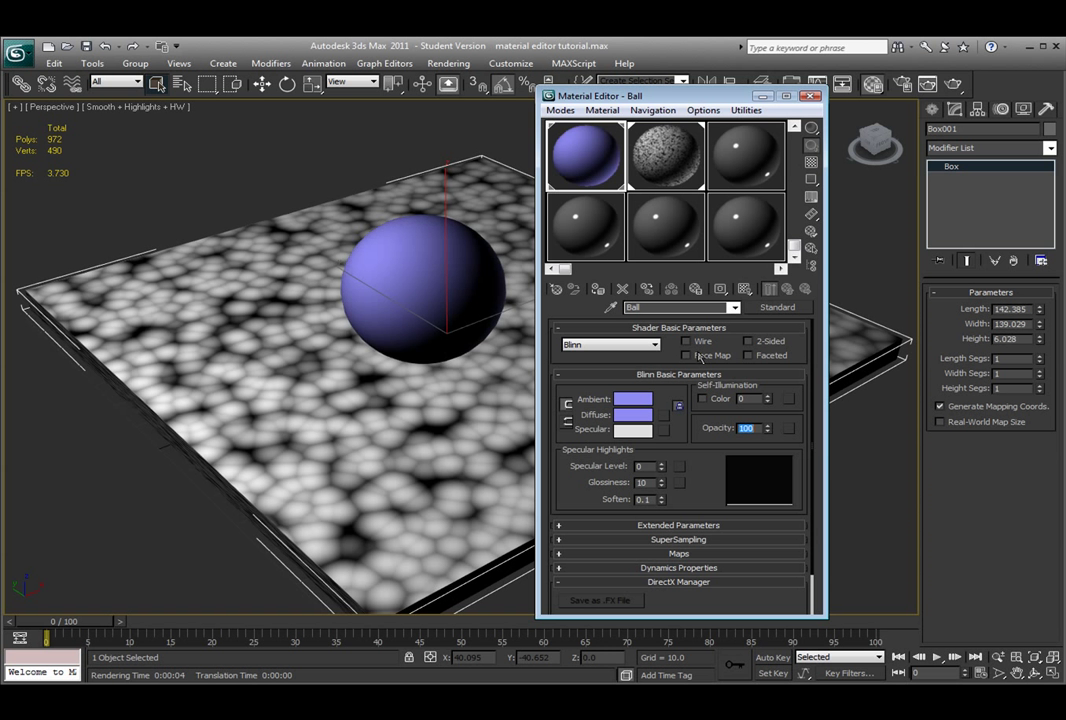
Set the Ball material's specular level to 150 and glossiness to 50, and render the perspective view
{"action": "left_click", "coordinate": [630, 430]}
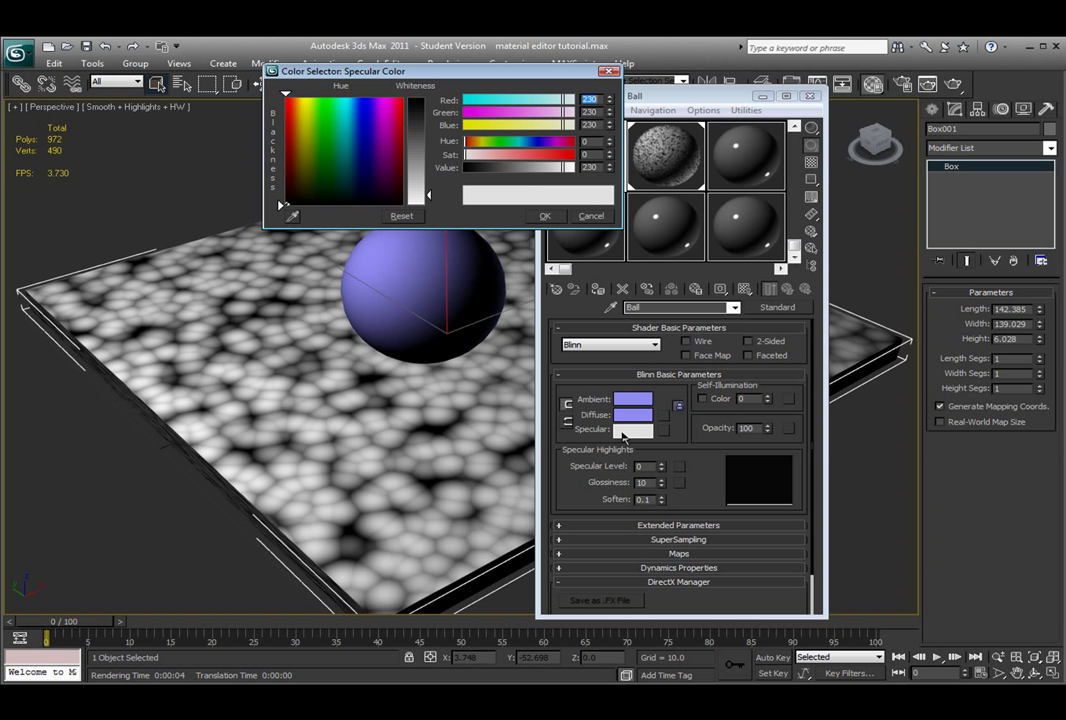
{"action": "left_click", "coordinate": [545, 216]}
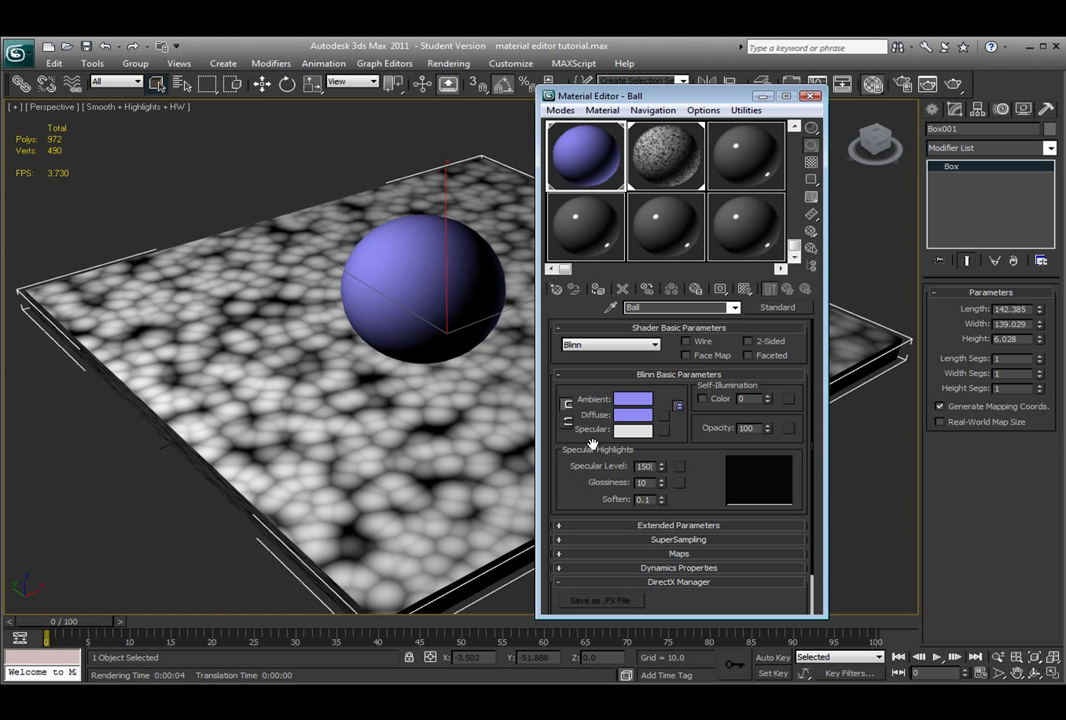
{"action": "key", "text": "Return"}
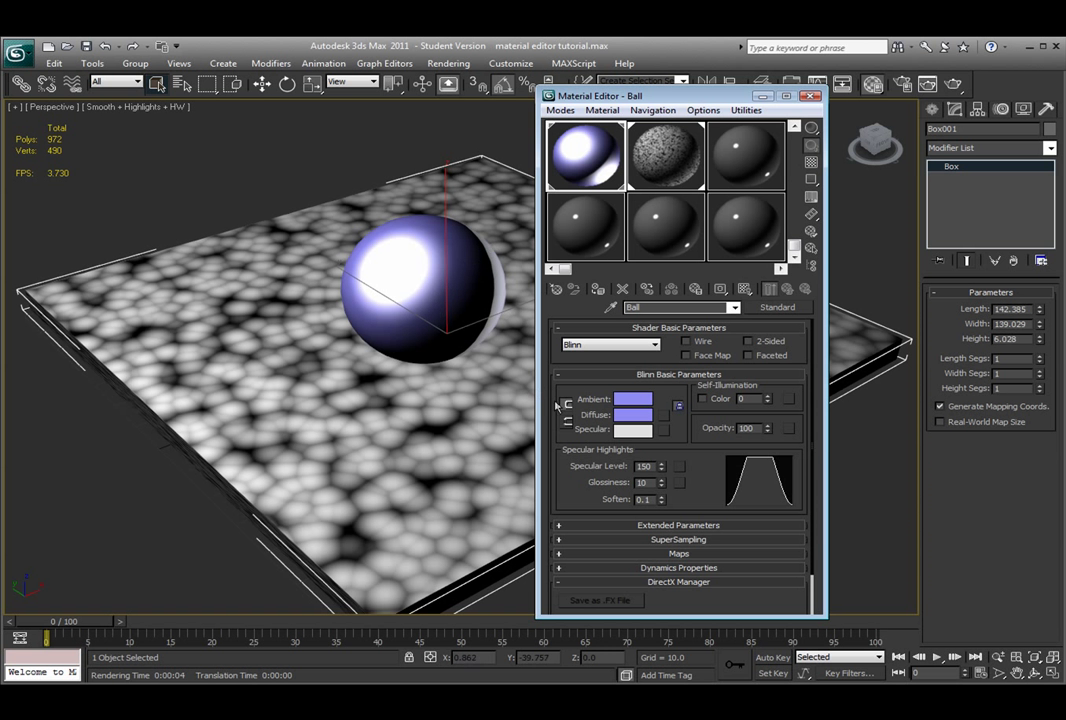
{"action": "type", "text": "50"}
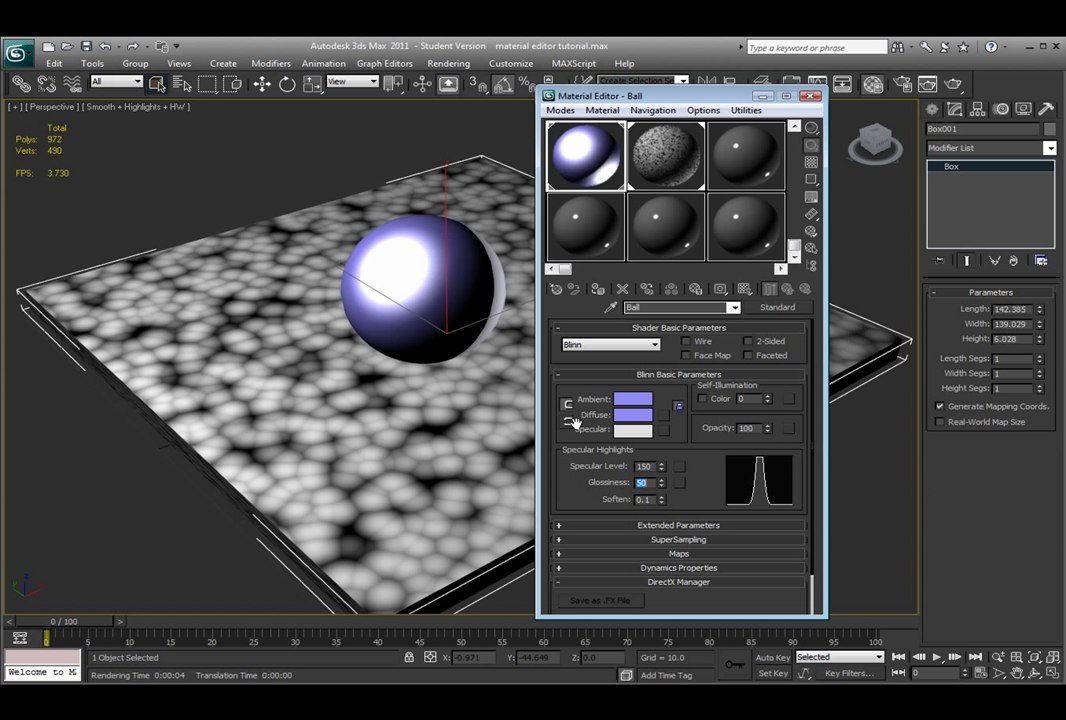
{"action": "key", "text": "Return"}
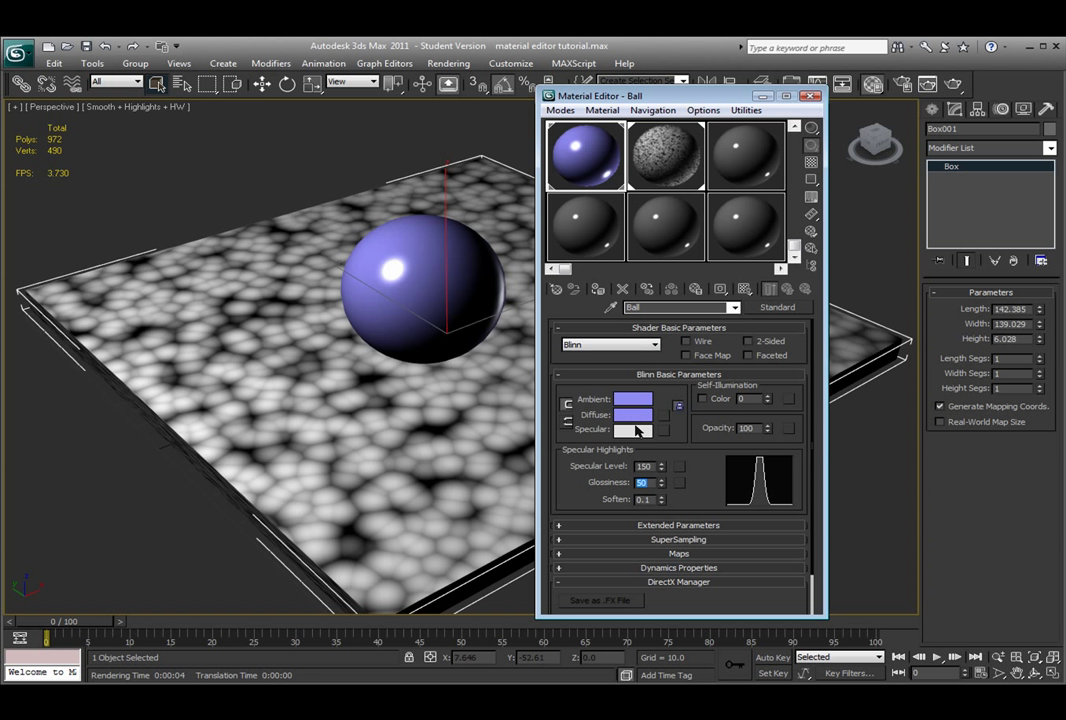
{"action": "left_click", "coordinate": [955, 88]}
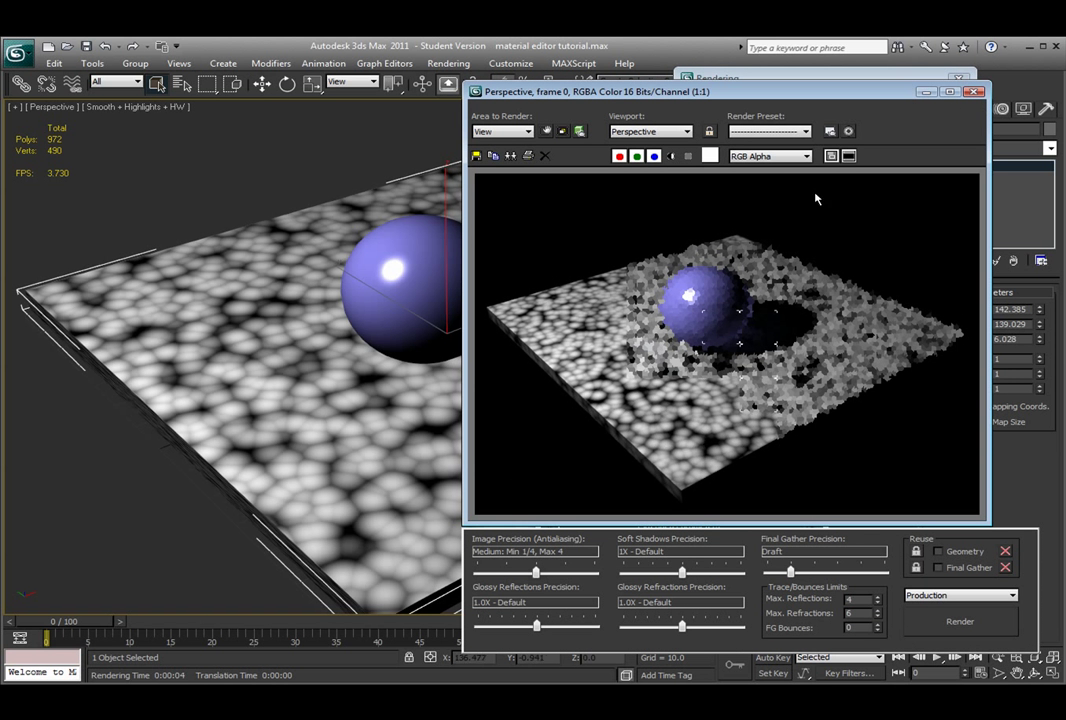
{"action": "left_click", "coordinate": [973, 91]}
Change the Ball material's specular colour to red and render the perspective view to check the highlight
{"action": "left_click", "coordinate": [637, 430]}
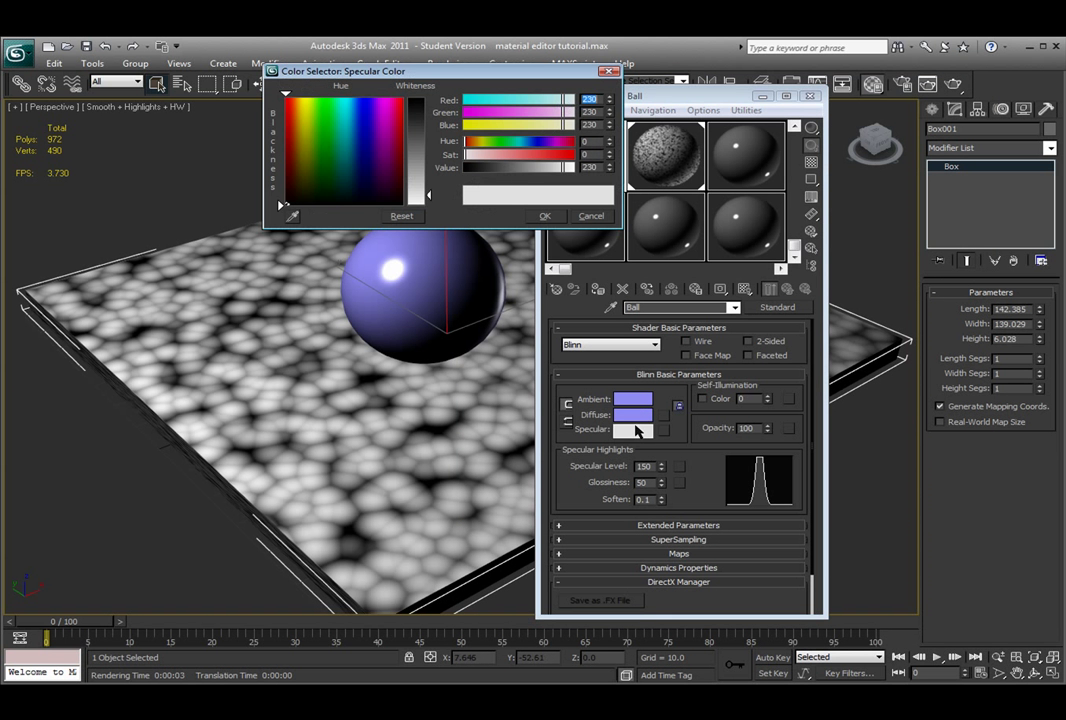
{"action": "left_click_drag", "start_coordinate": [369, 140], "coordinate": [283, 96]}
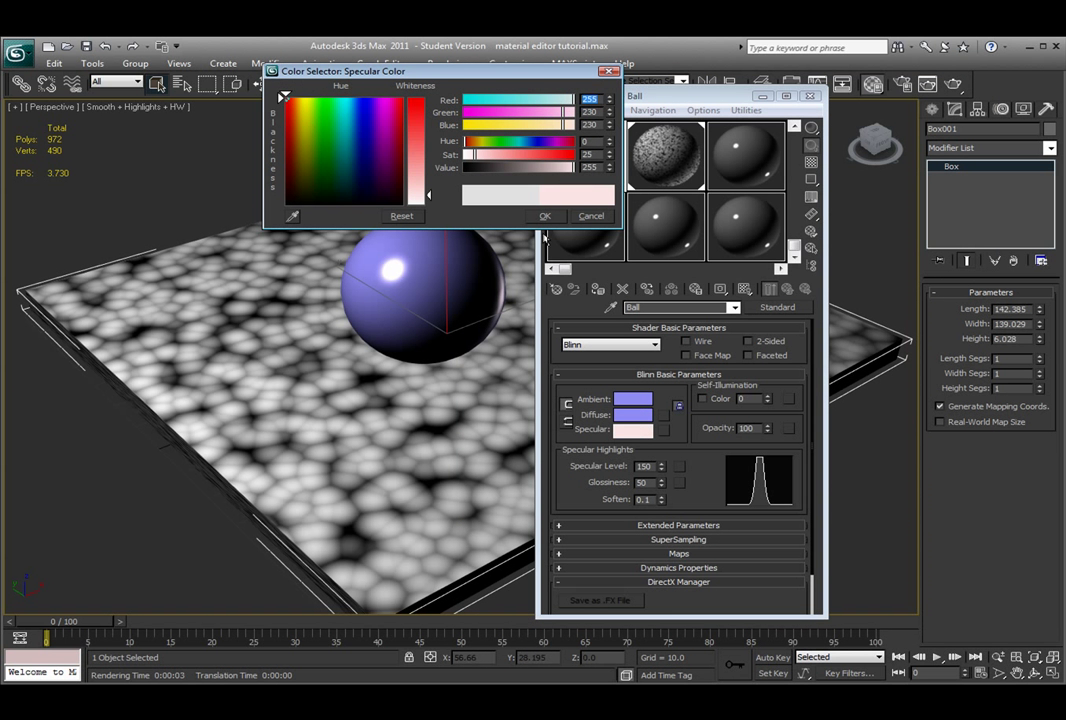
{"action": "left_click_drag", "start_coordinate": [410, 190], "coordinate": [410, 135]}
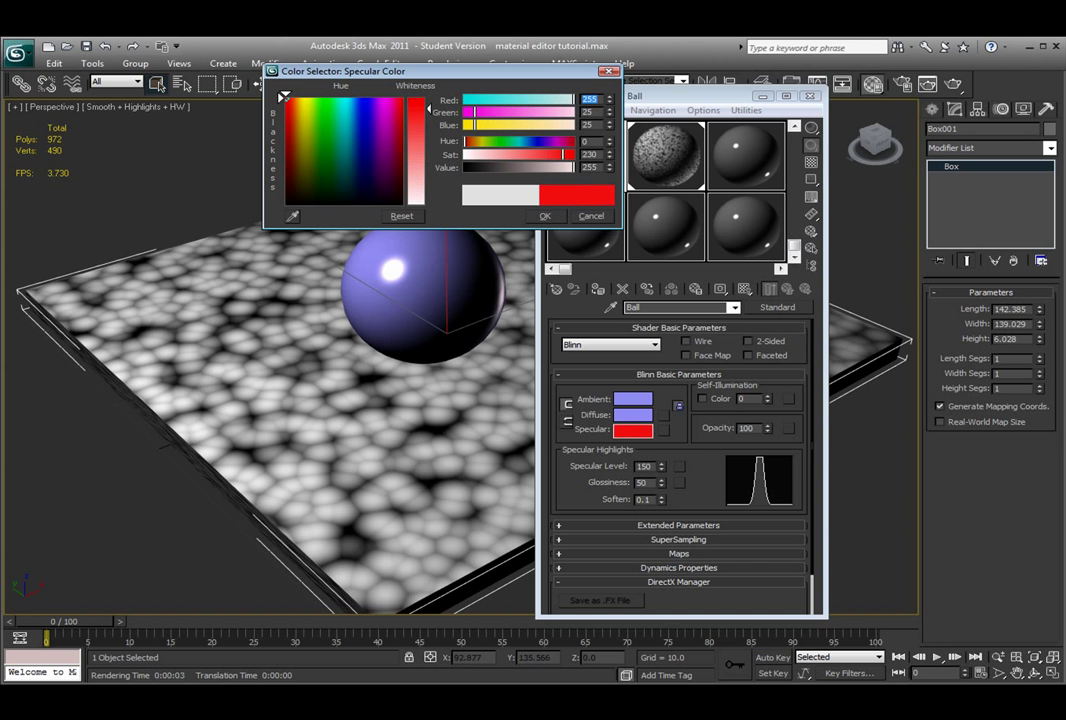
{"action": "left_click", "coordinate": [546, 217]}
{"action": "key", "text": "shift+q"}
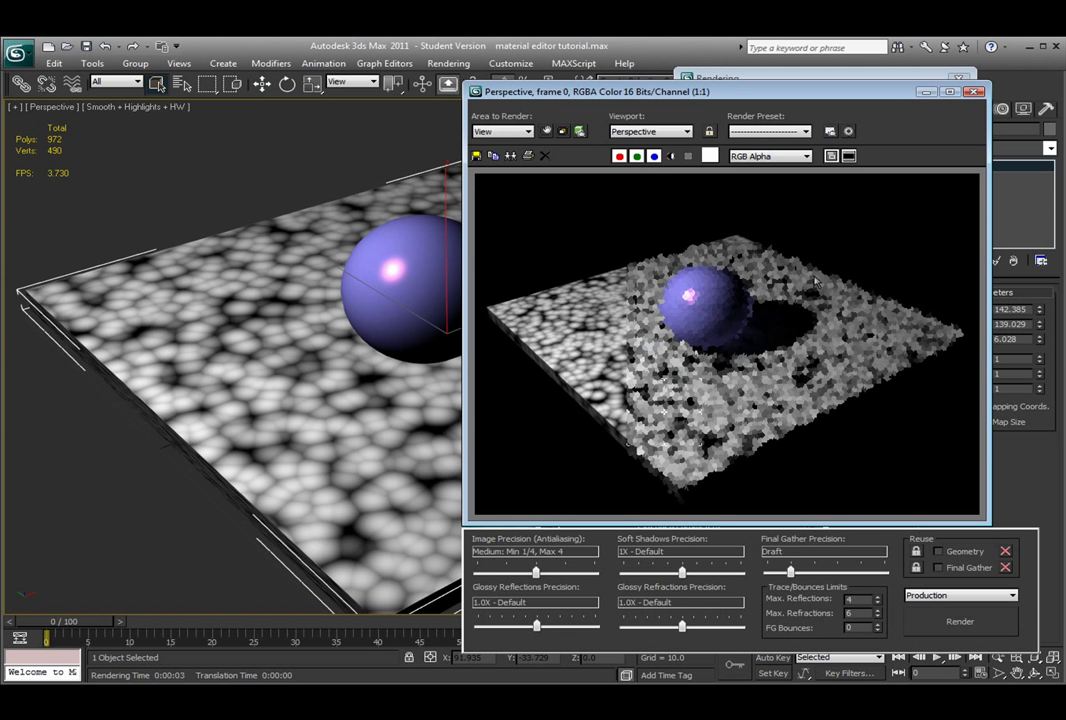
{"action": "left_click", "coordinate": [974, 91]}
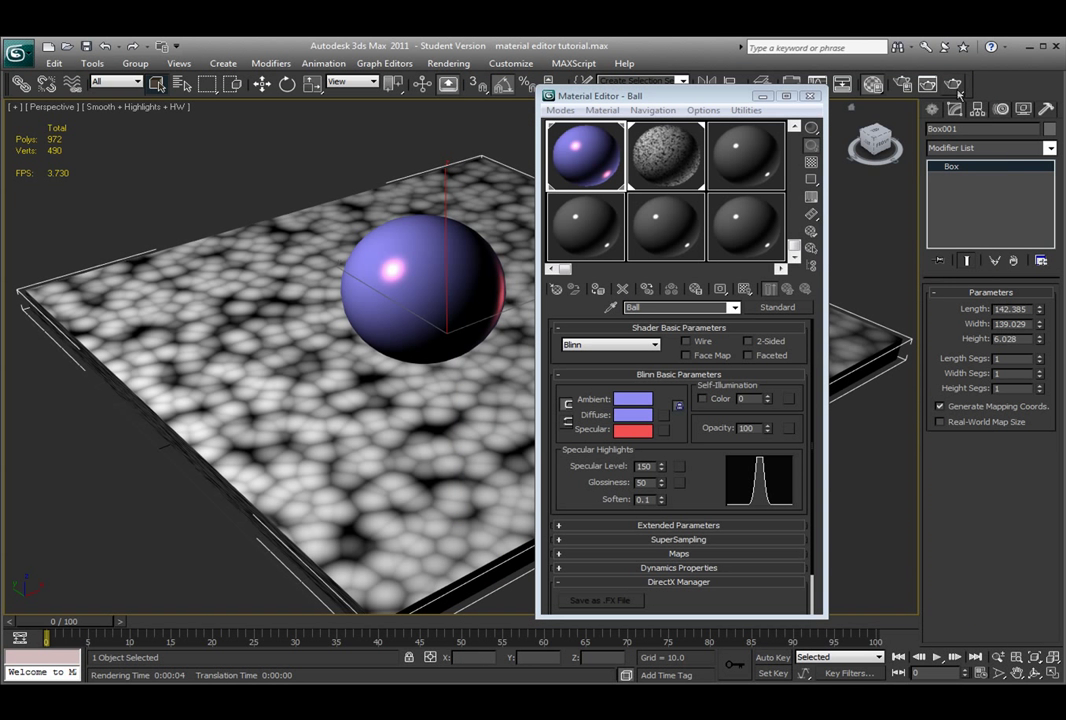
Set the Ball material's self-illumination to 50 and render the perspective view
{"action": "double_click", "coordinate": [751, 399]}
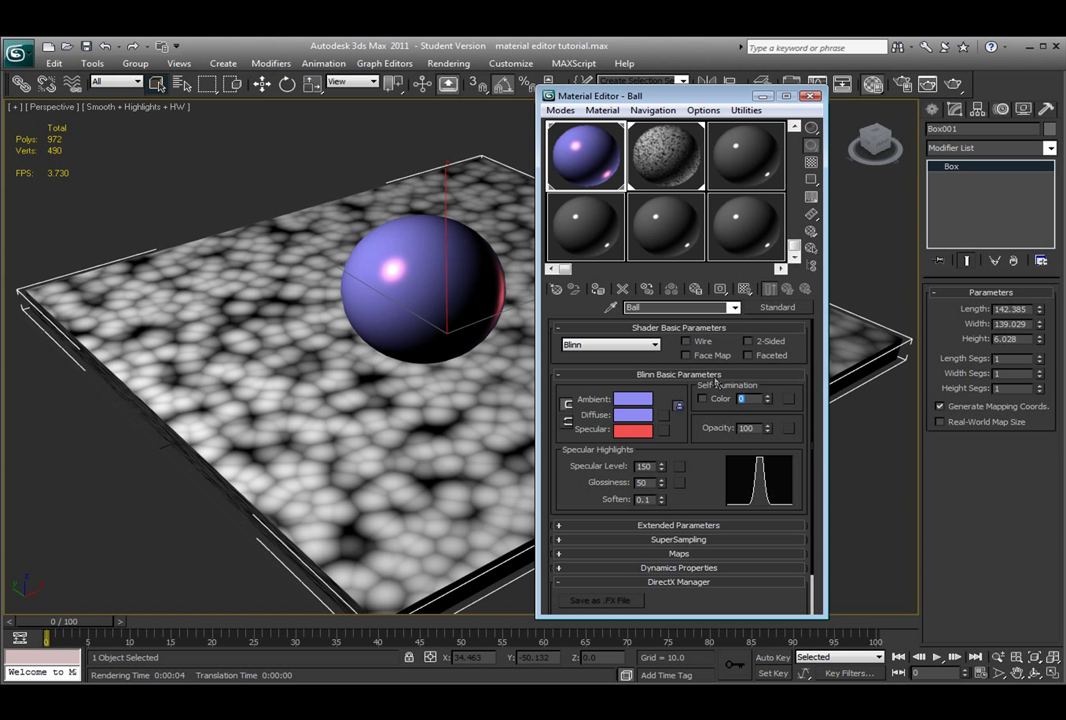
{"action": "type", "text": "50"}
{"action": "key", "text": "Return"}
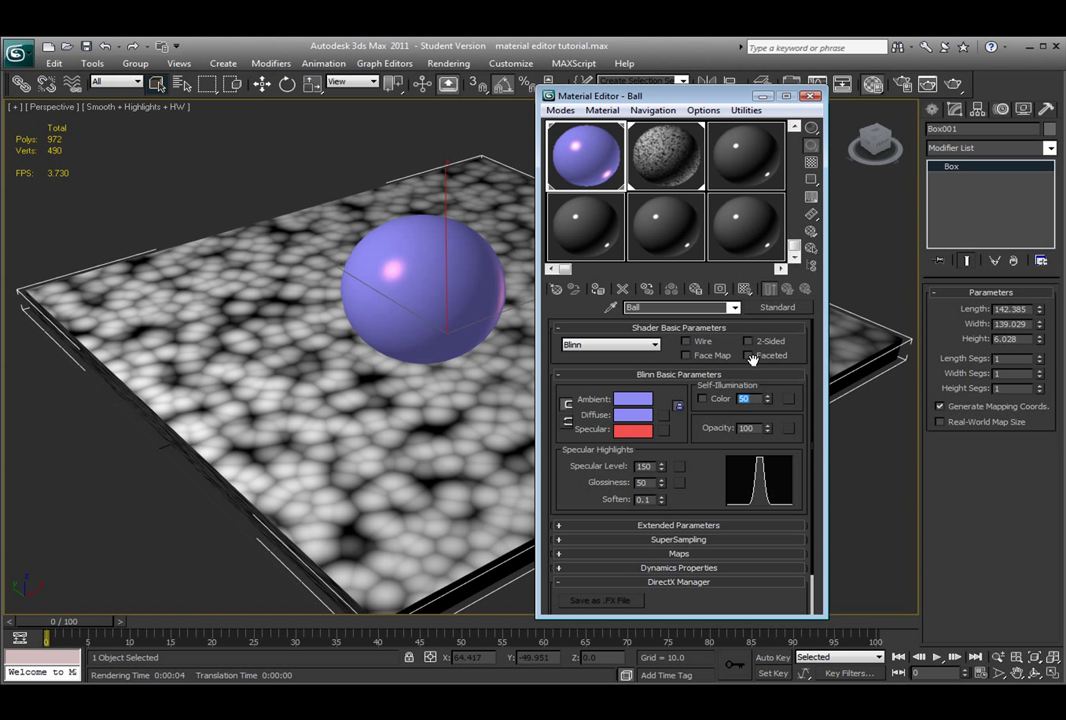
{"action": "left_click", "coordinate": [954, 84]}
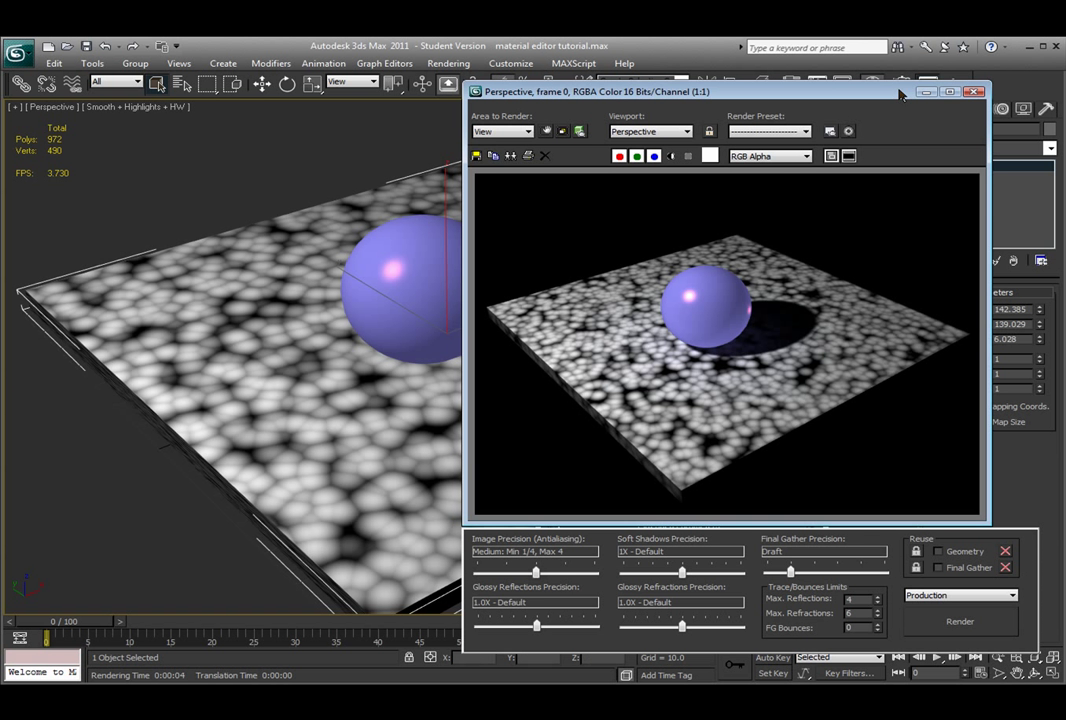
{"action": "left_click", "coordinate": [975, 93]}
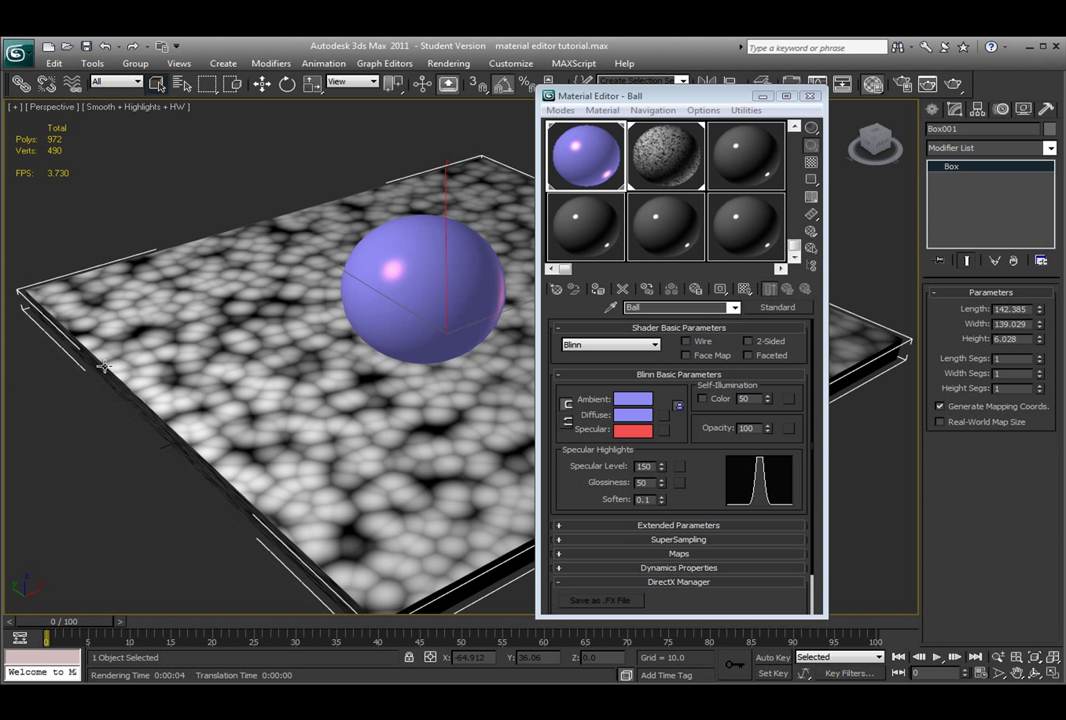
Deselect the box and set the Ball material's self-illumination to 0
{"action": "left_click", "coordinate": [48, 411]}
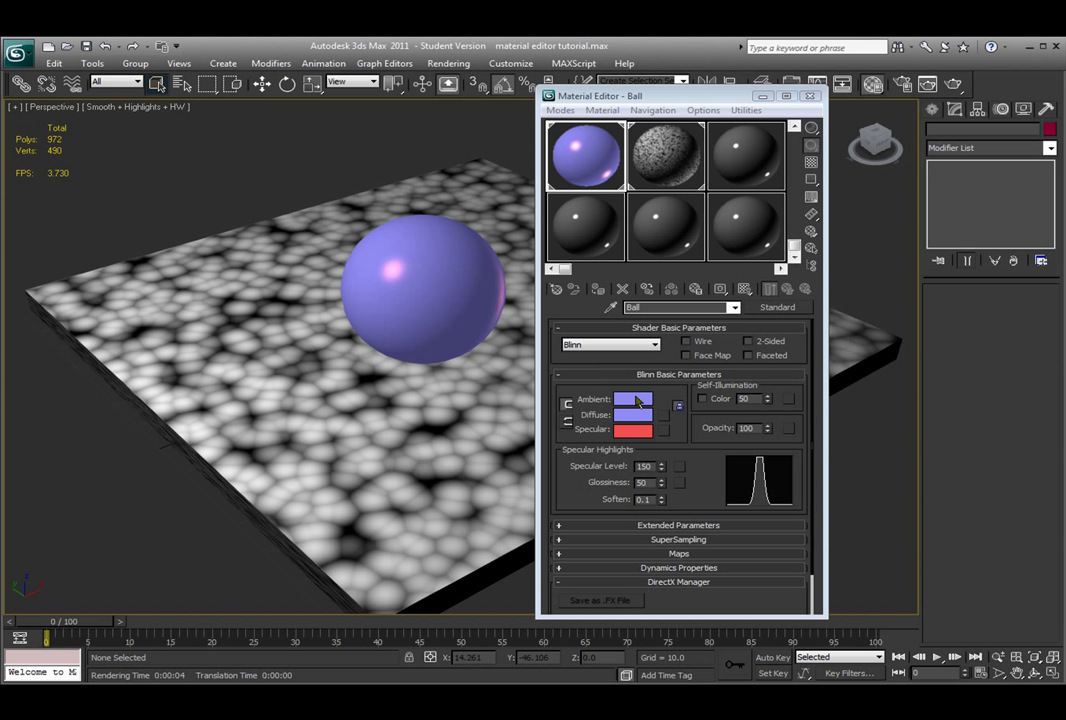
{"action": "left_click", "coordinate": [755, 399]}
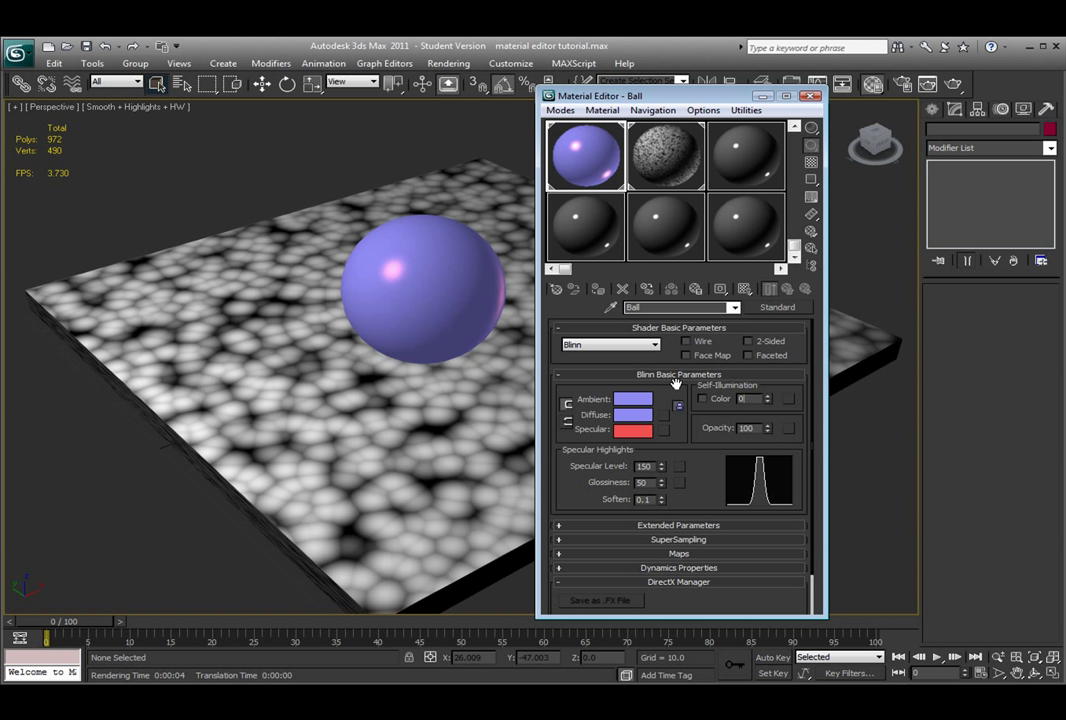
{"action": "key", "text": "Return"}
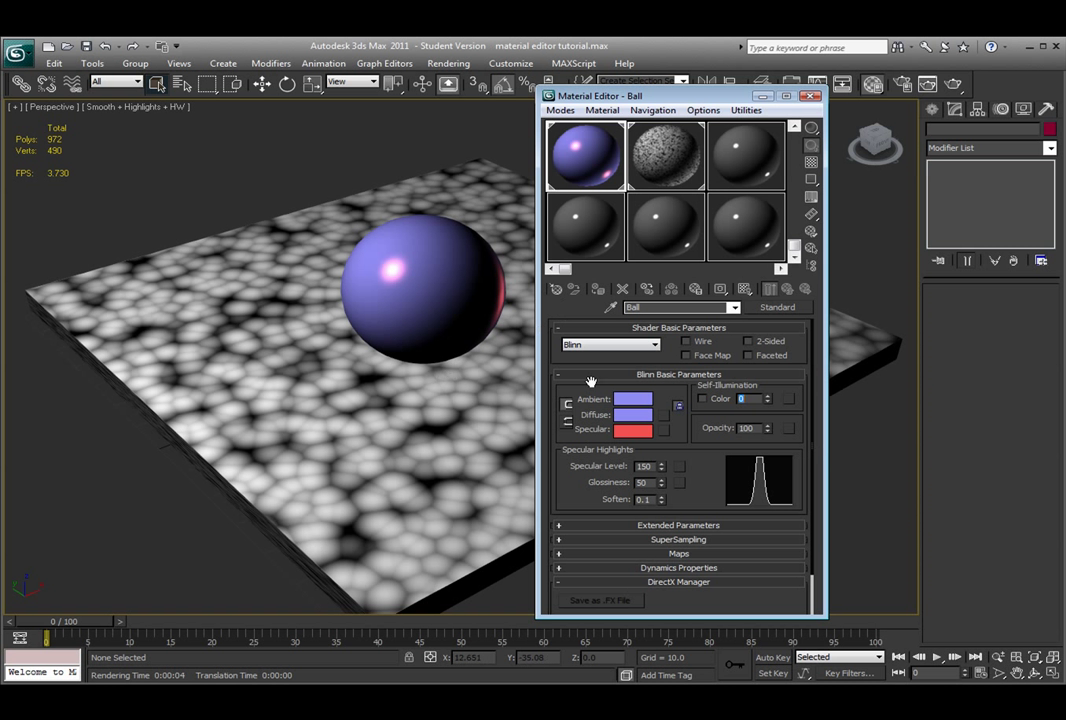
Unlock the Ball material's ambient colour from its diffuse colour and set it to a near-black blue, RGB 2, 0, 23
{"action": "left_click", "coordinate": [568, 406]}
{"action": "left_click", "coordinate": [634, 401]}
{"action": "left_click_drag", "start_coordinate": [360, 104], "coordinate": [366, 196]}
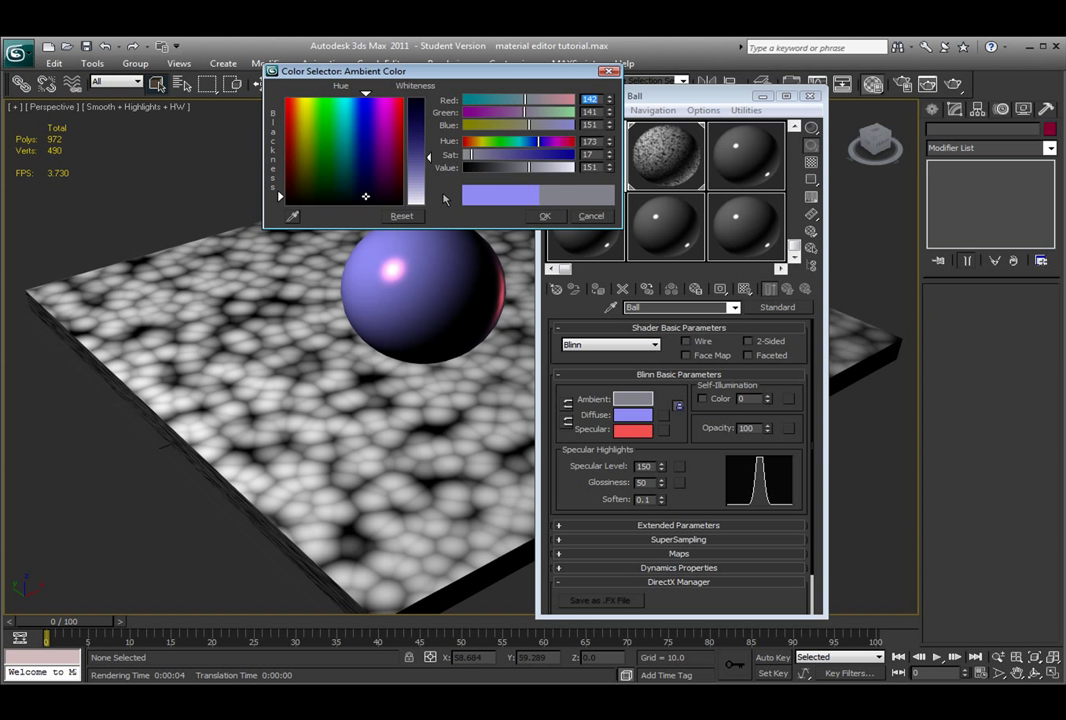
{"action": "left_click", "coordinate": [545, 216]}
{"action": "left_click", "coordinate": [634, 399]}
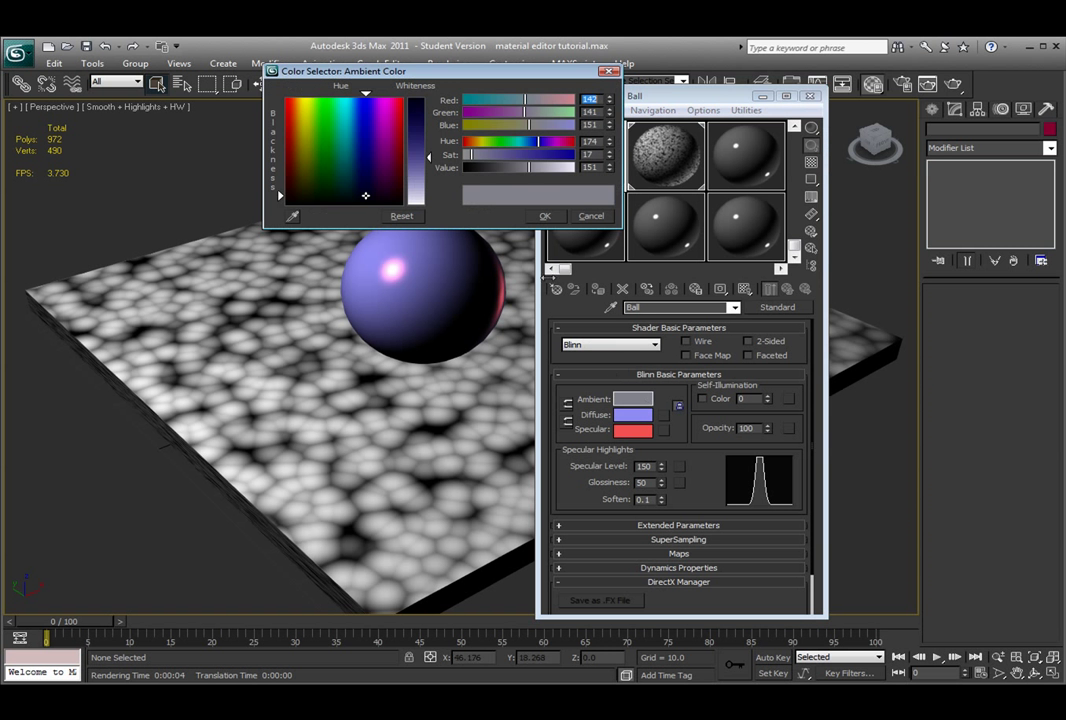
{"action": "left_click_drag", "start_coordinate": [528, 167], "coordinate": [466, 167]}
{"action": "left_click", "coordinate": [545, 216]}
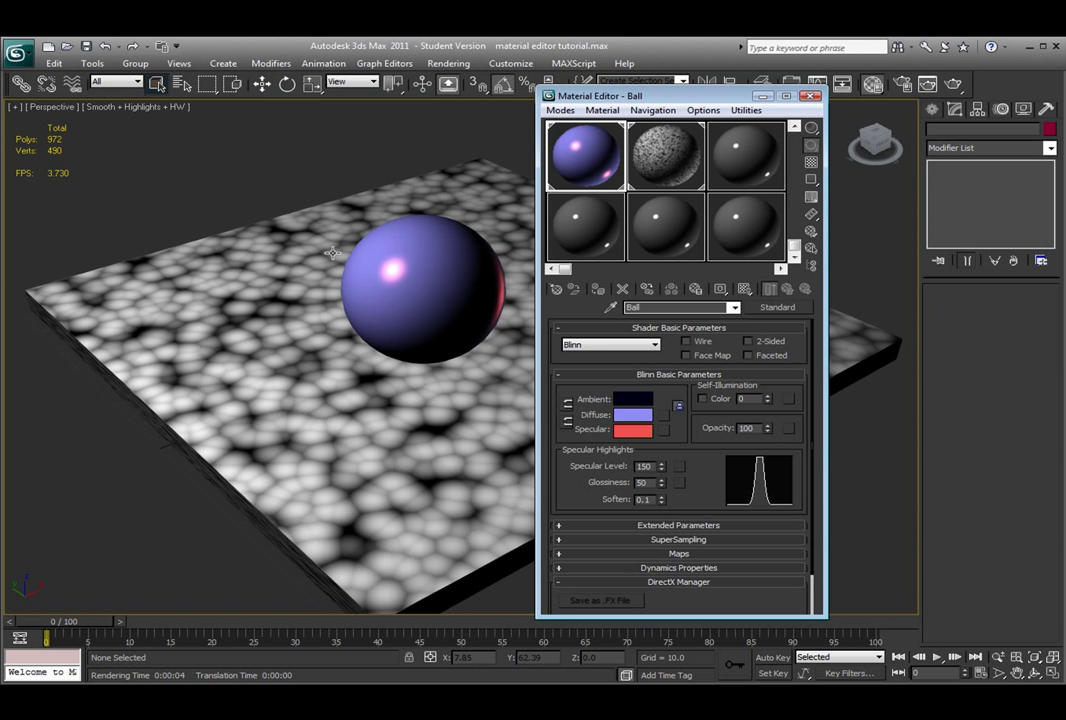
Set the environment's global ambient light to grey, RGB 109, 109, 109, and render the perspective view
{"action": "key", "text": "8"}
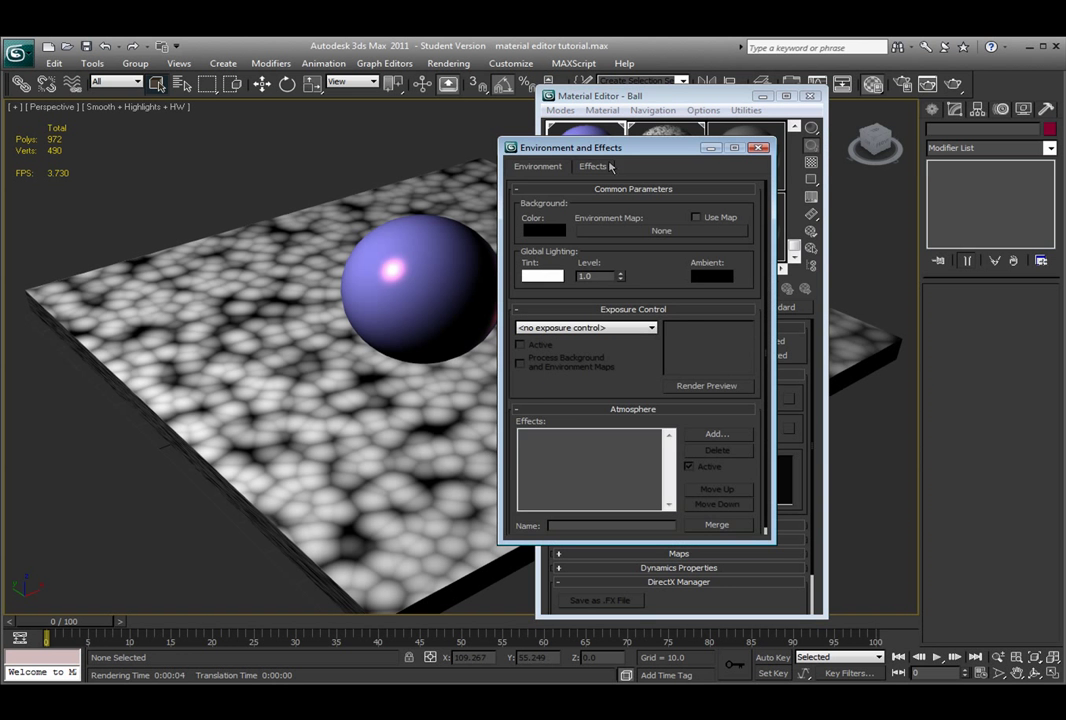
{"action": "left_click_drag", "start_coordinate": [567, 153], "coordinate": [340, 154]}
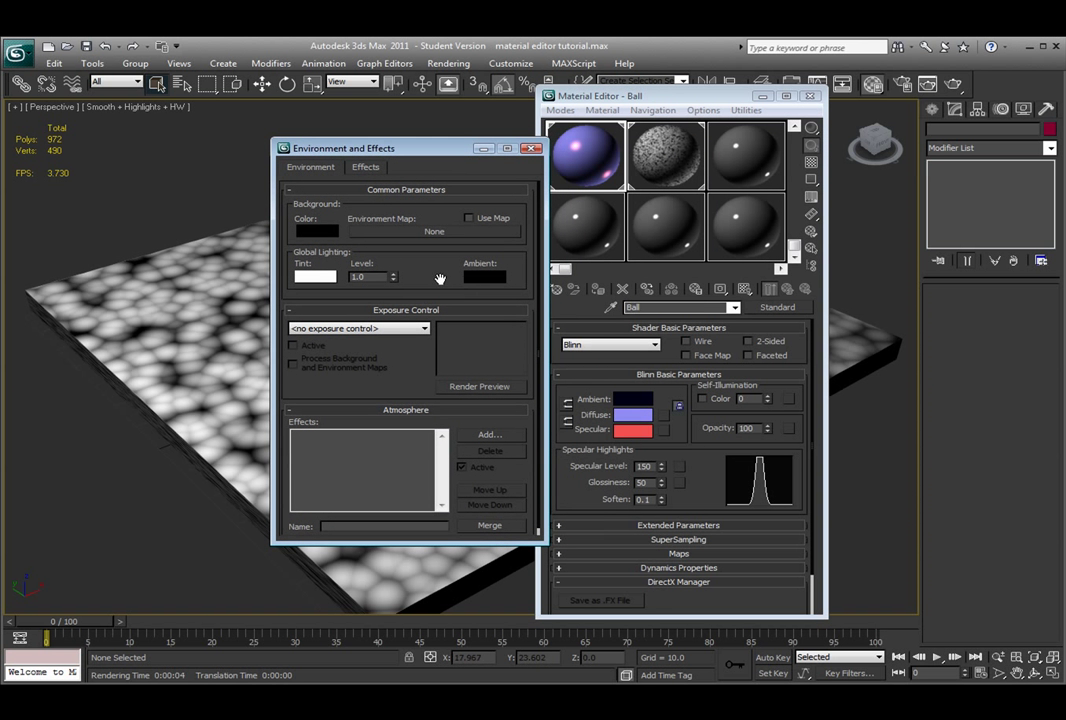
{"action": "left_click", "coordinate": [482, 277]}
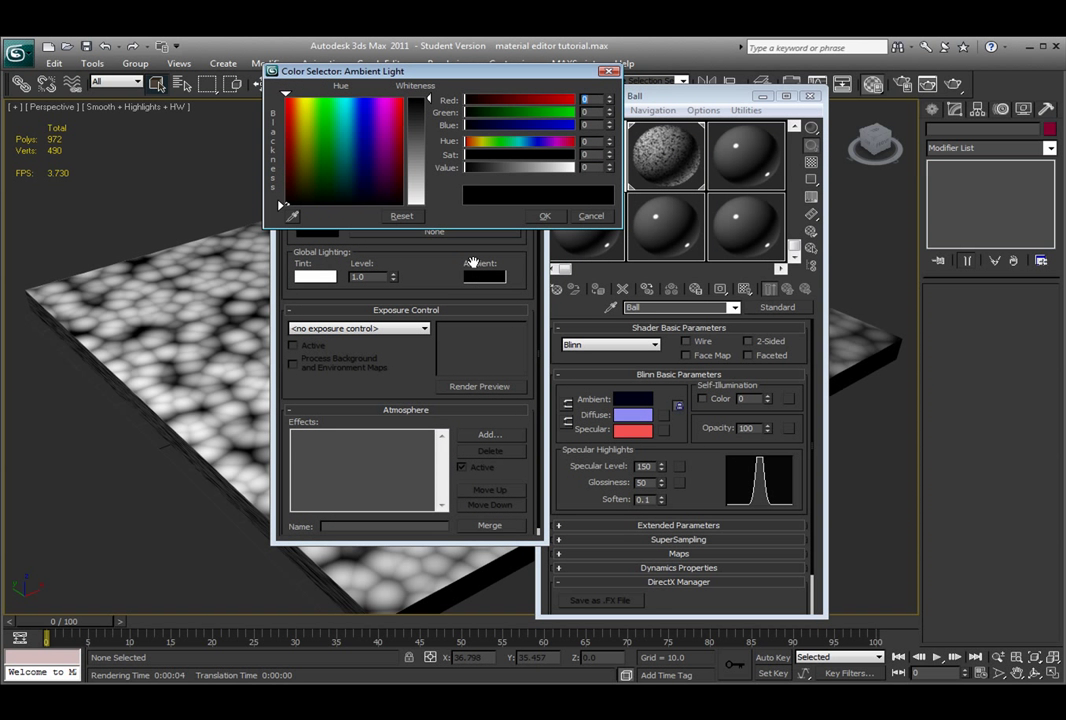
{"action": "left_click_drag", "start_coordinate": [466, 167], "coordinate": [511, 167]}
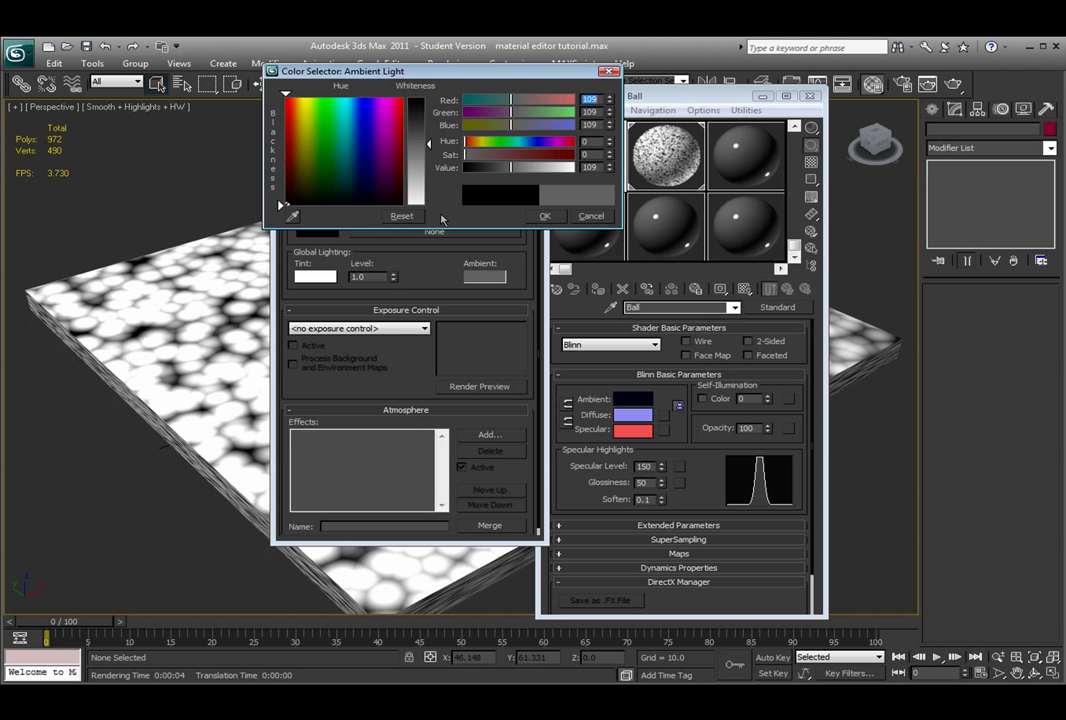
{"action": "left_click", "coordinate": [545, 216]}
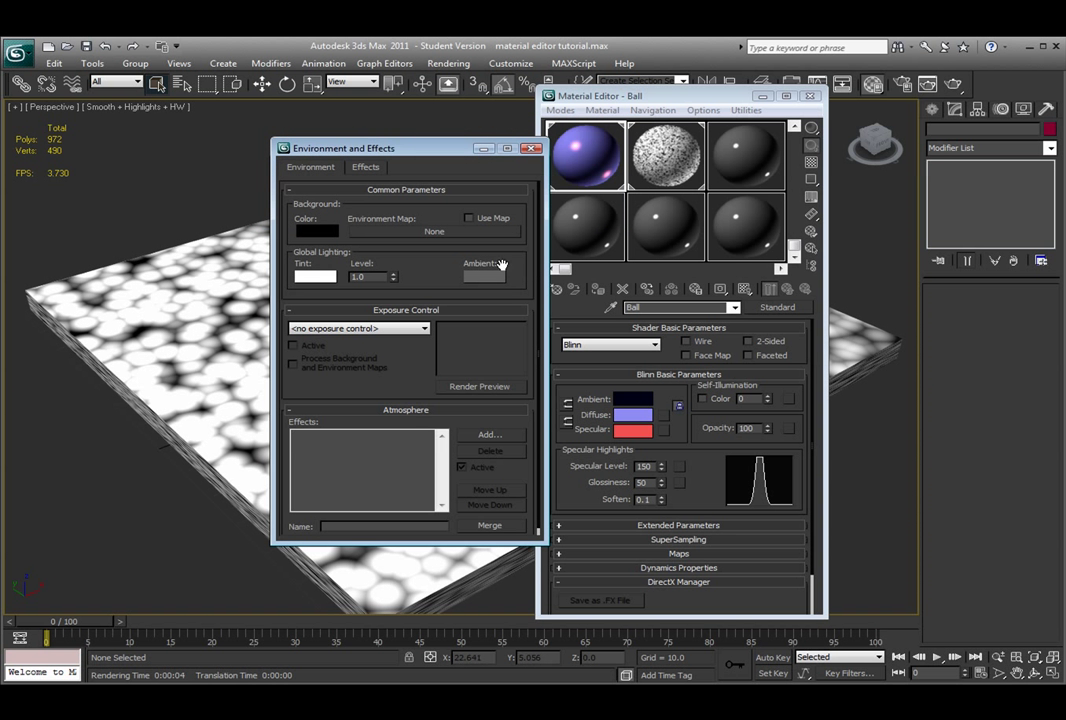
{"action": "left_click", "coordinate": [531, 147]}
{"action": "left_click", "coordinate": [942, 88]}
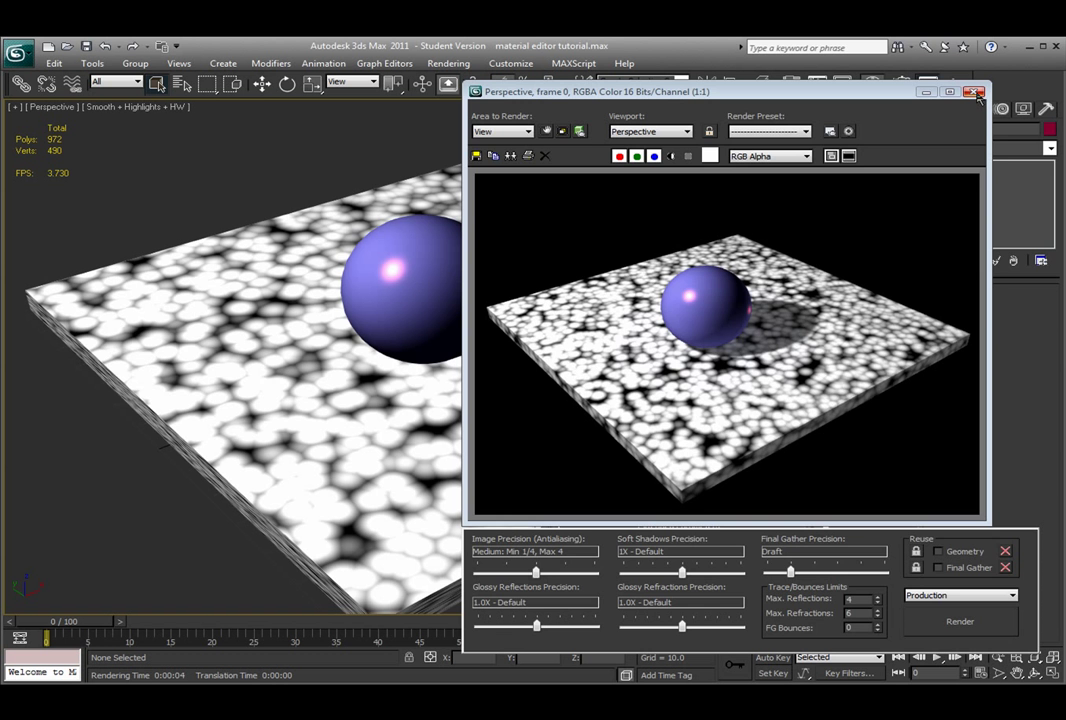
{"action": "left_click", "coordinate": [977, 93]}
Lighten the Ball material's ambient colour to a medium grey and render the perspective view to check the shaded side
{"action": "left_click", "coordinate": [633, 399]}
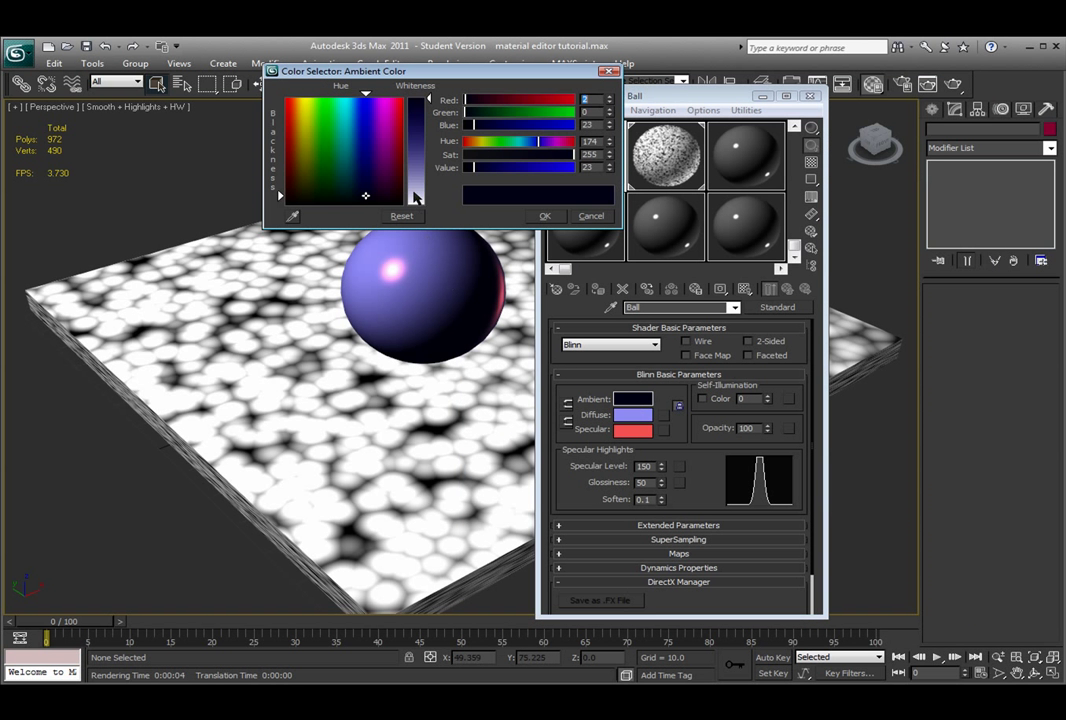
{"action": "mouse_move", "coordinate": [417, 198]}
{"action": "left_mouse_down"}
{"action": "mouse_move", "coordinate": [423, 163]}
{"action": "mouse_move", "coordinate": [424, 174]}
{"action": "left_mouse_up"}
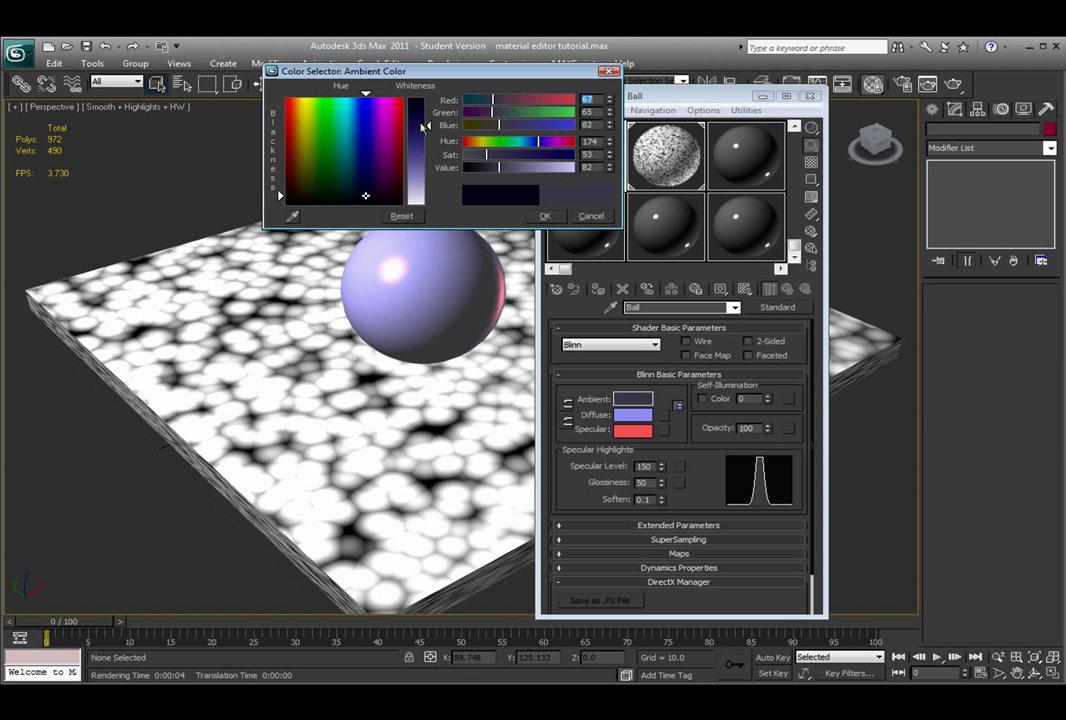
{"action": "left_click_drag", "start_coordinate": [365, 70], "coordinate": [391, 57]}
{"action": "left_click_drag", "start_coordinate": [442, 175], "coordinate": [442, 148]}
{"action": "left_click", "coordinate": [574, 206]}
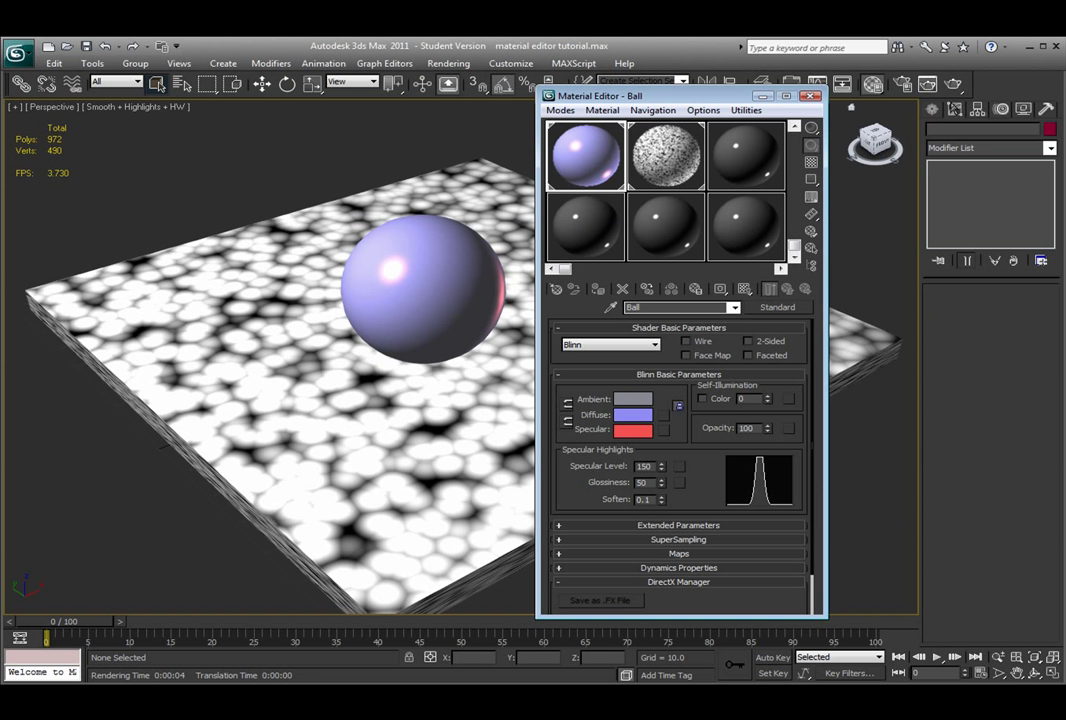
{"action": "key", "text": "shift+q"}
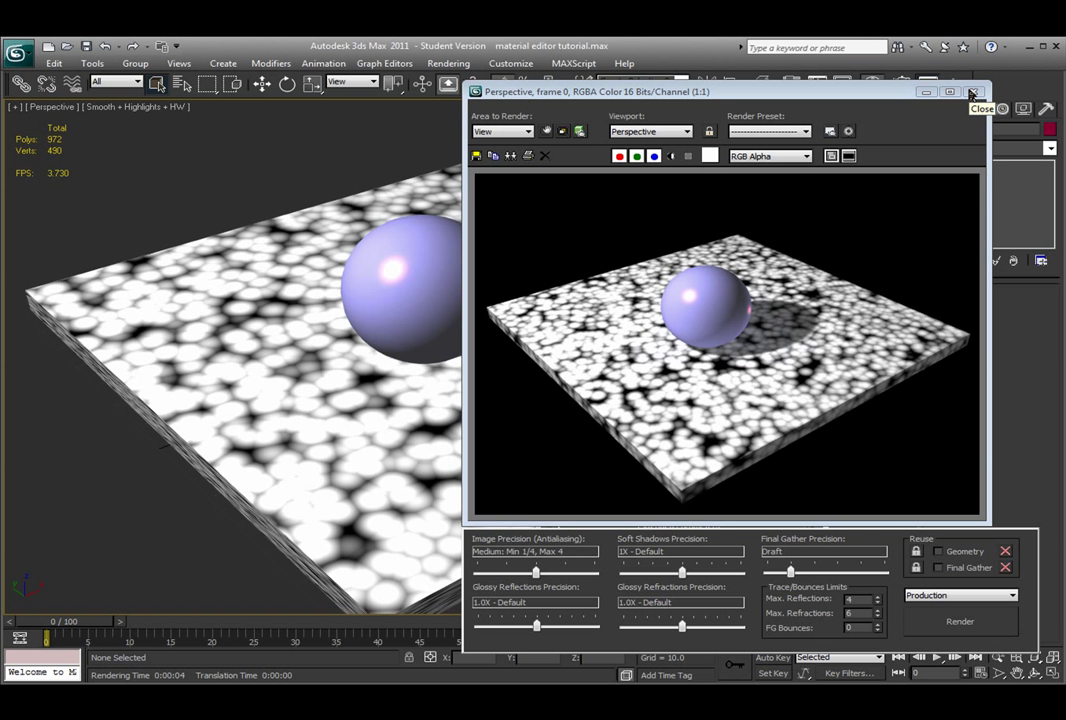
{"action": "left_click", "coordinate": [972, 93]}
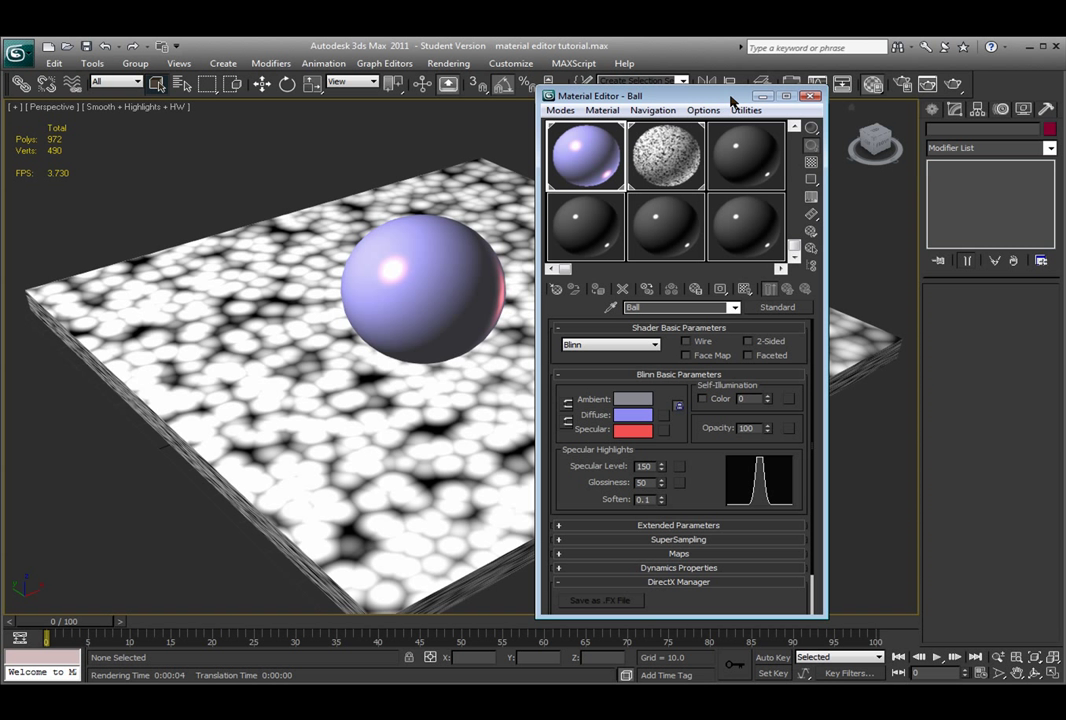